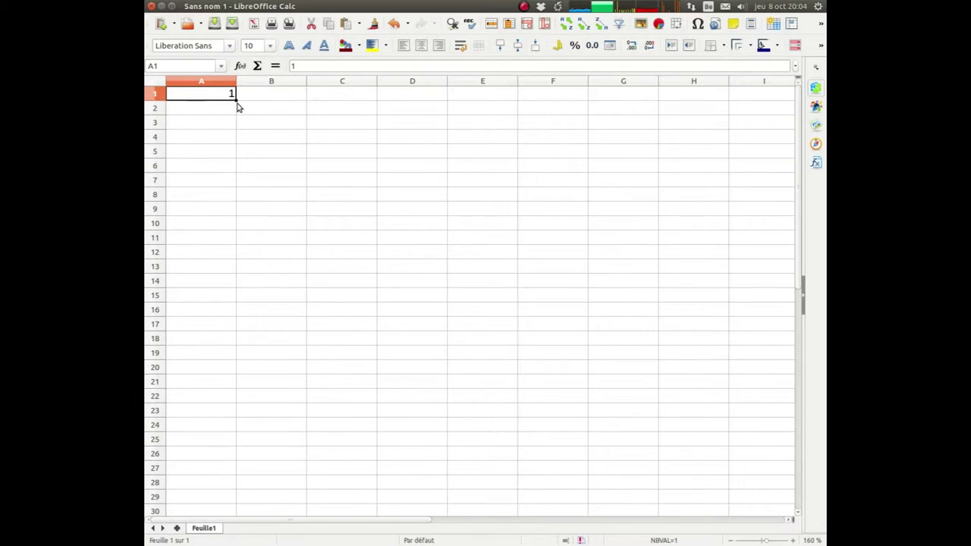
Fill A1:A10 with the series 1 to 10, and fill B1:B10 with a centred "x"
drag(235, 99, 233, 224)
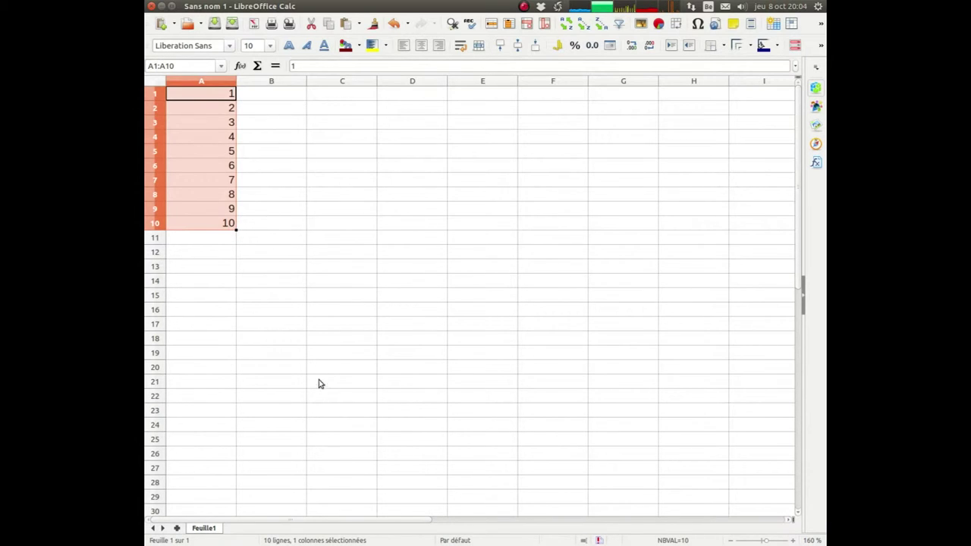
click(288, 94)
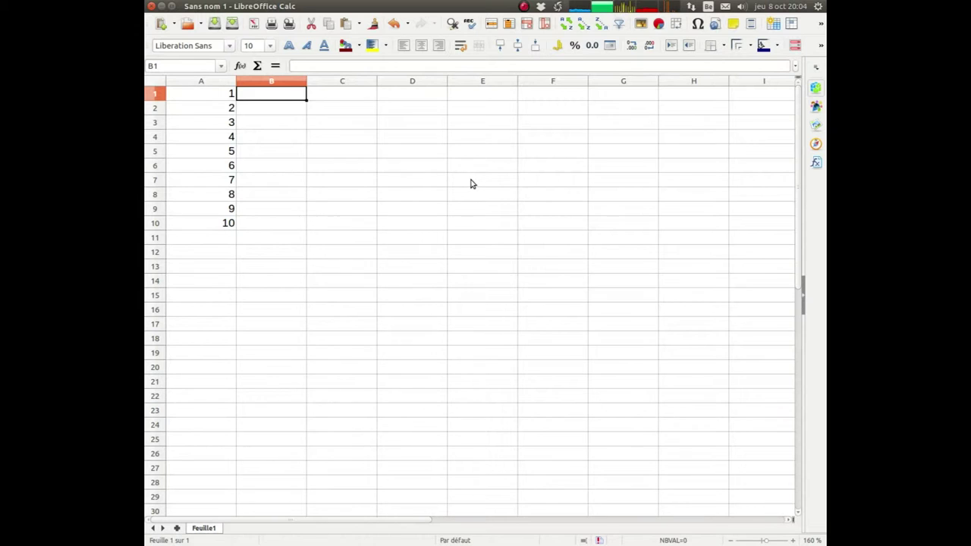
text(x)
key(Return)
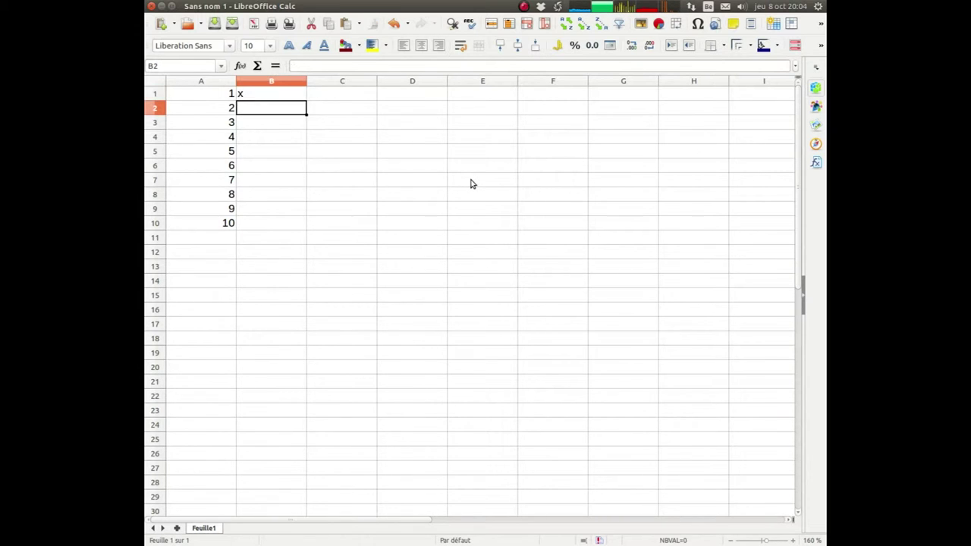
click(287, 94)
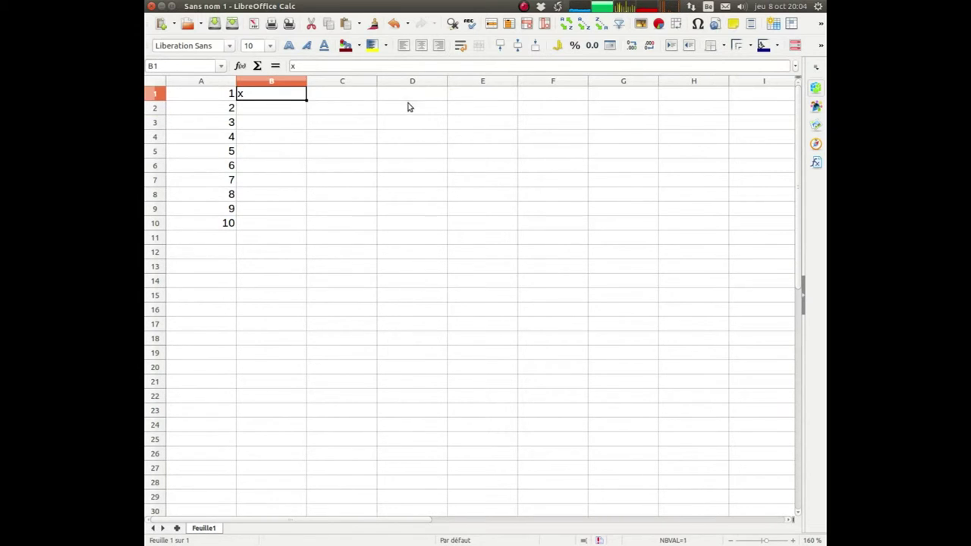
click(421, 46)
drag(307, 100, 306, 143)
drag(307, 144, 306, 227)
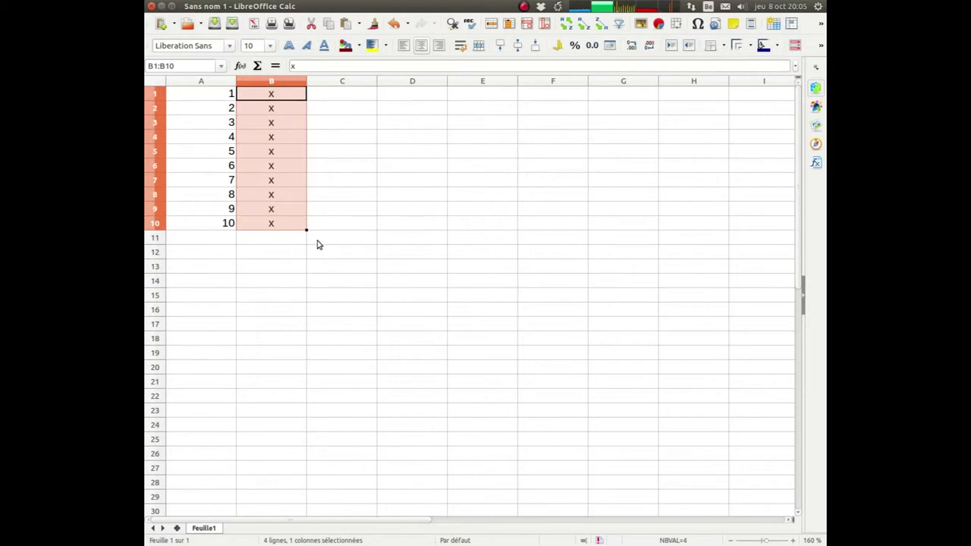
Enter 7 in C1 and copy it unchanged down to C10
click(339, 94)
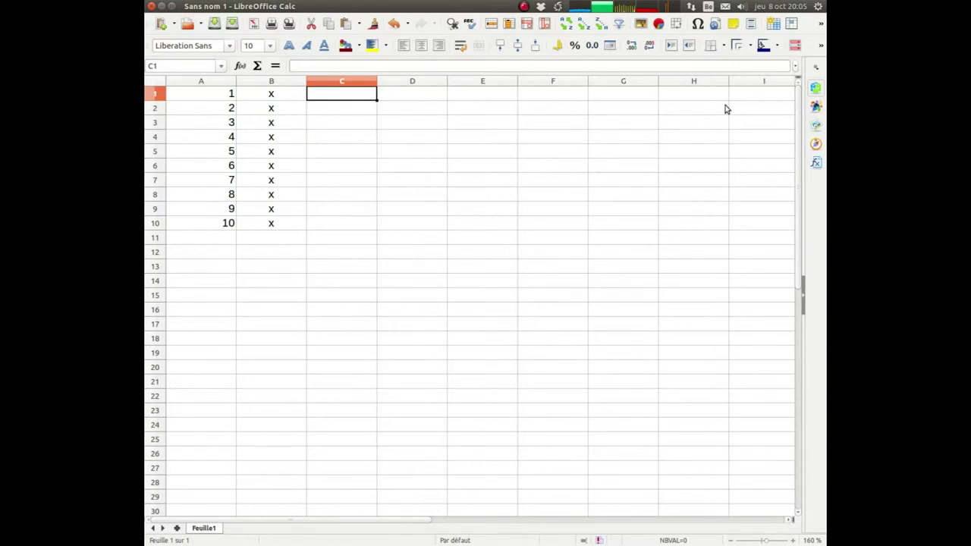
text(7)
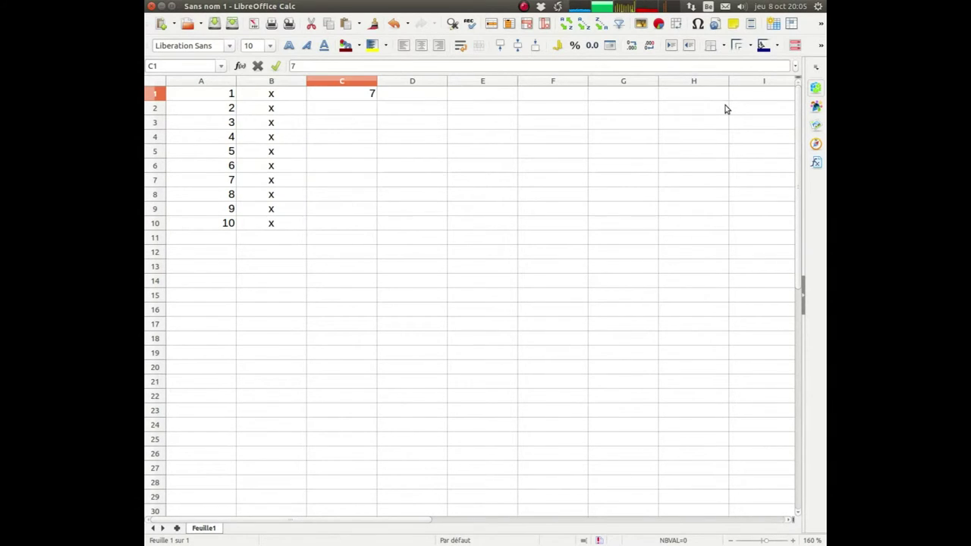
key(Return)
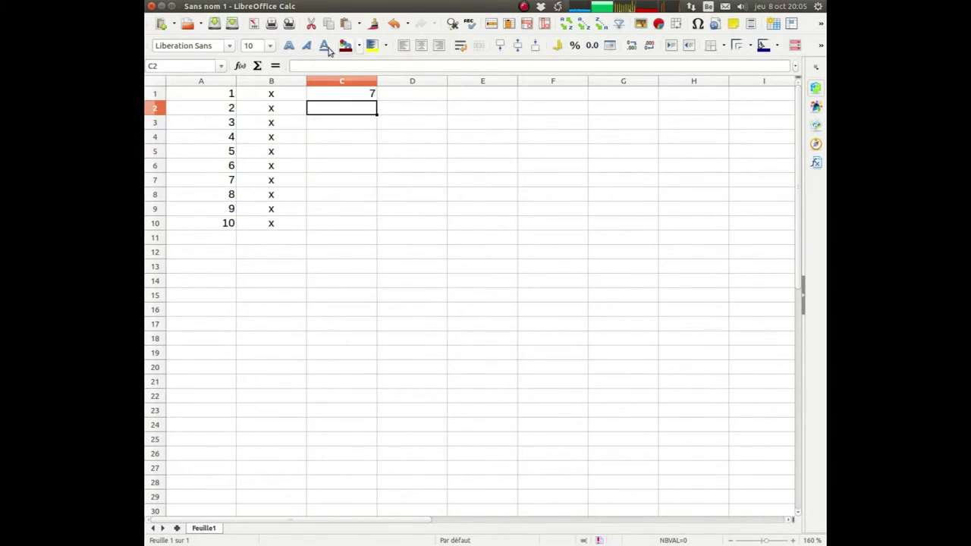
click(366, 97)
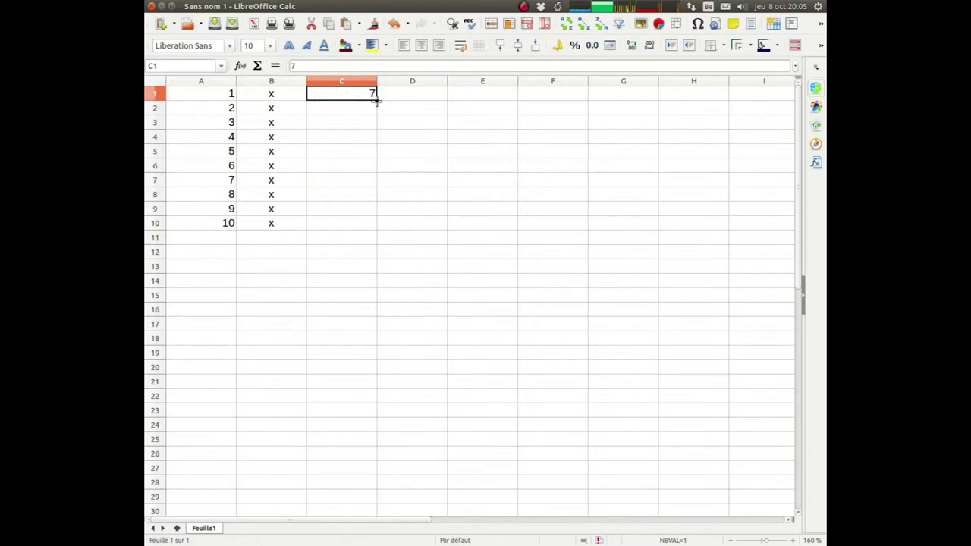
drag(376, 100, 382, 236)
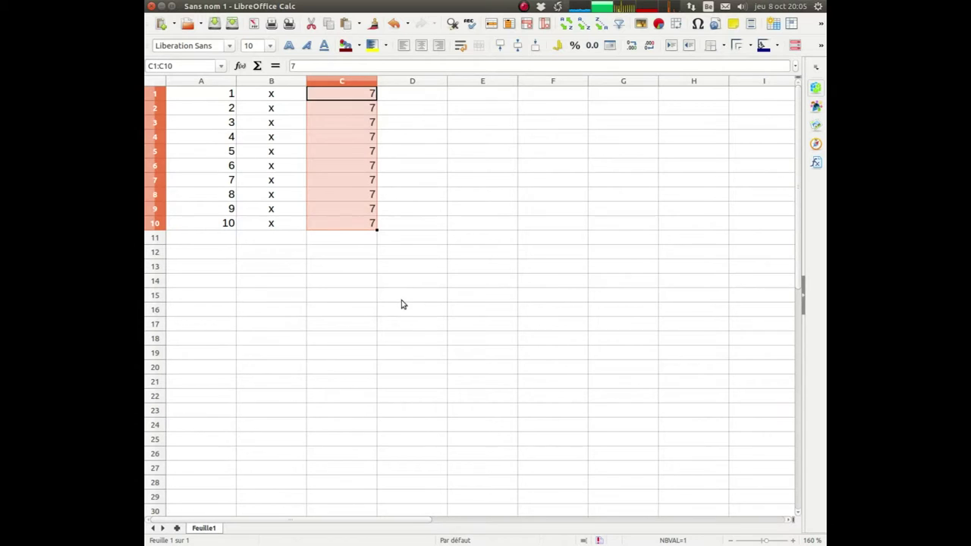
Enter "=" in D1, centre it, and copy it down to D10
click(415, 95)
text(=)
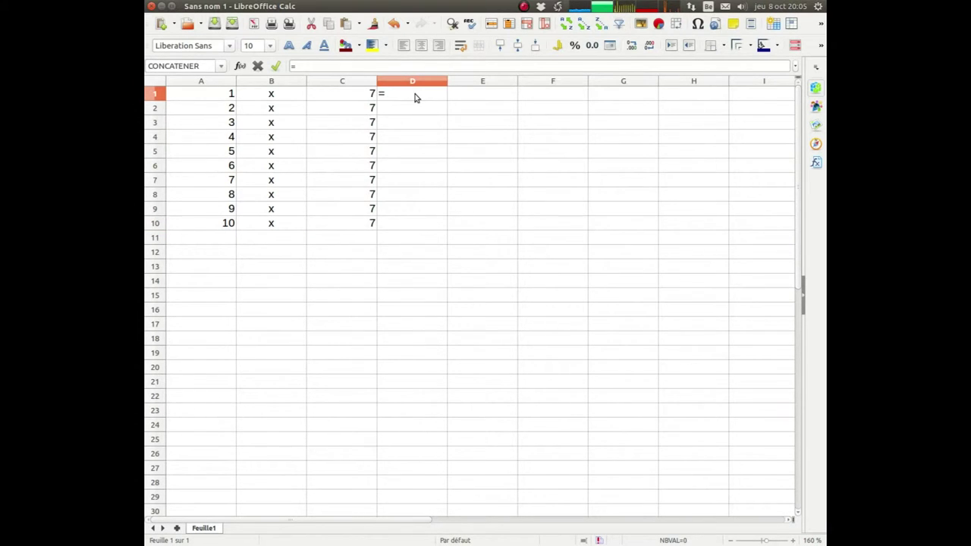
key(Return)
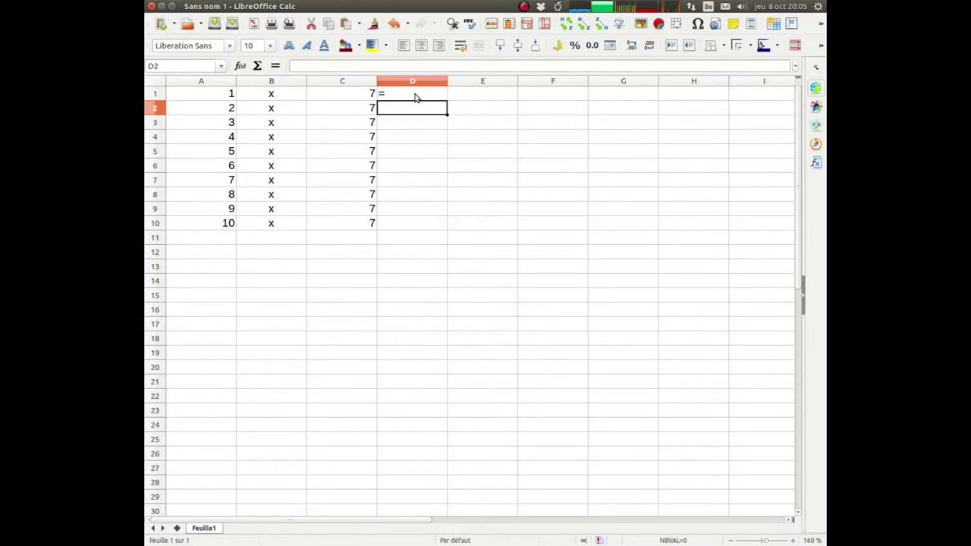
click(414, 97)
click(421, 45)
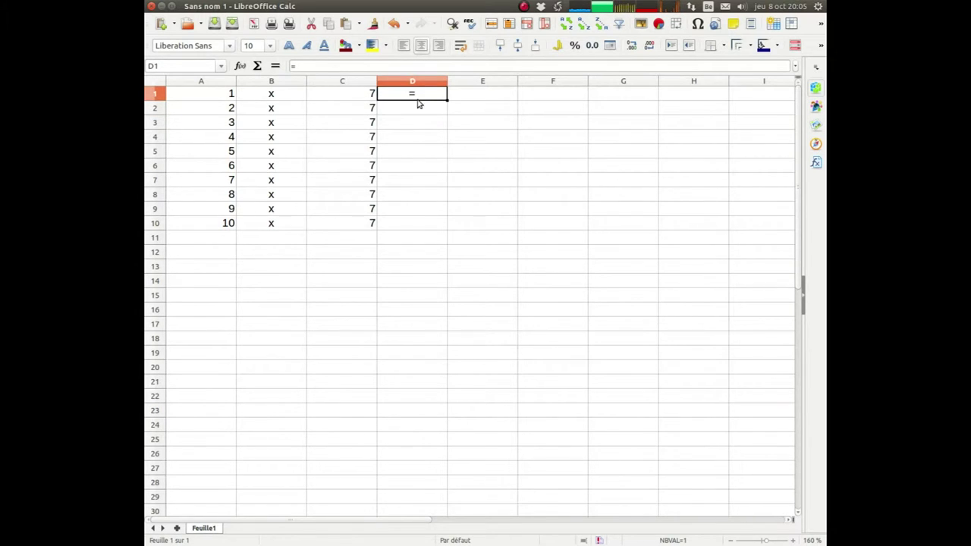
drag(446, 99, 445, 225)
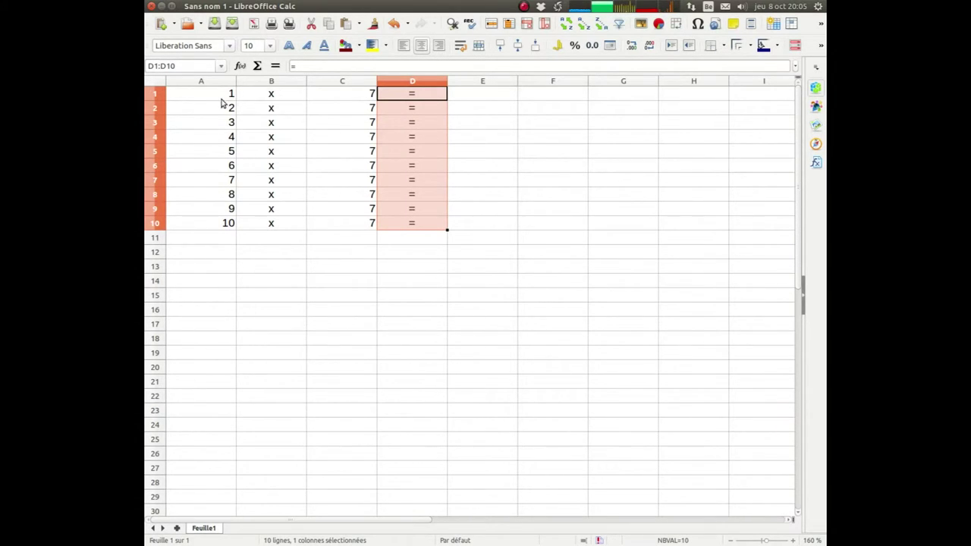
Enter the formula =A1*C1 in cell E1 to multiply the first row's two factors
click(500, 94)
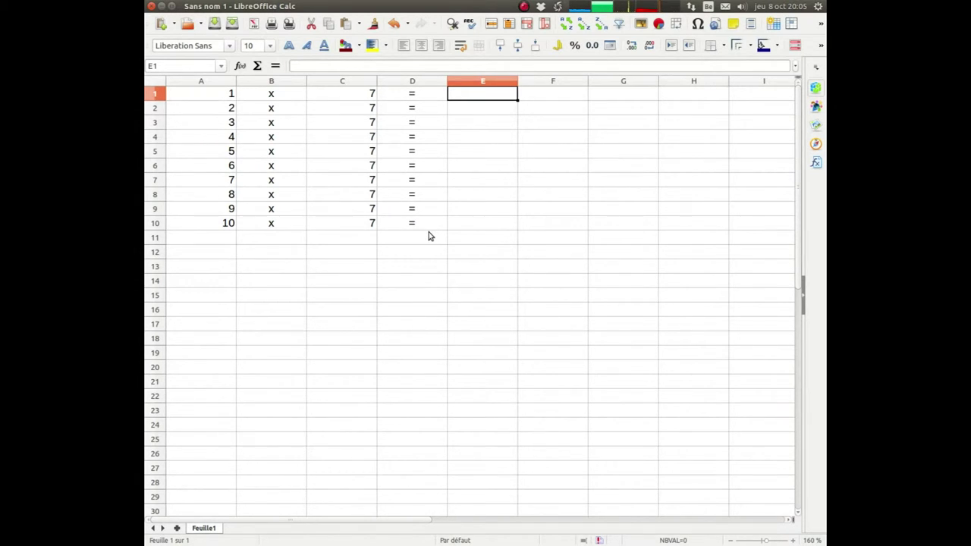
text(=)
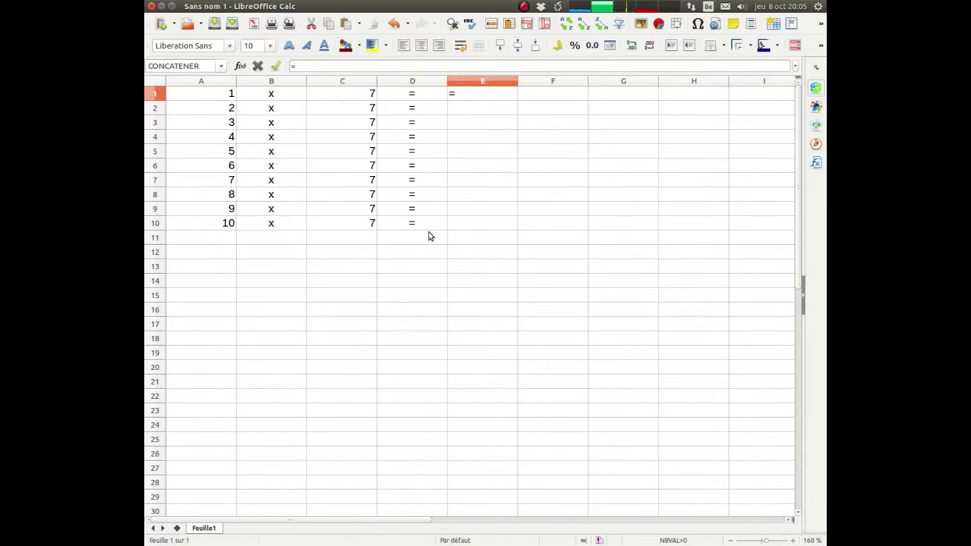
click(204, 99)
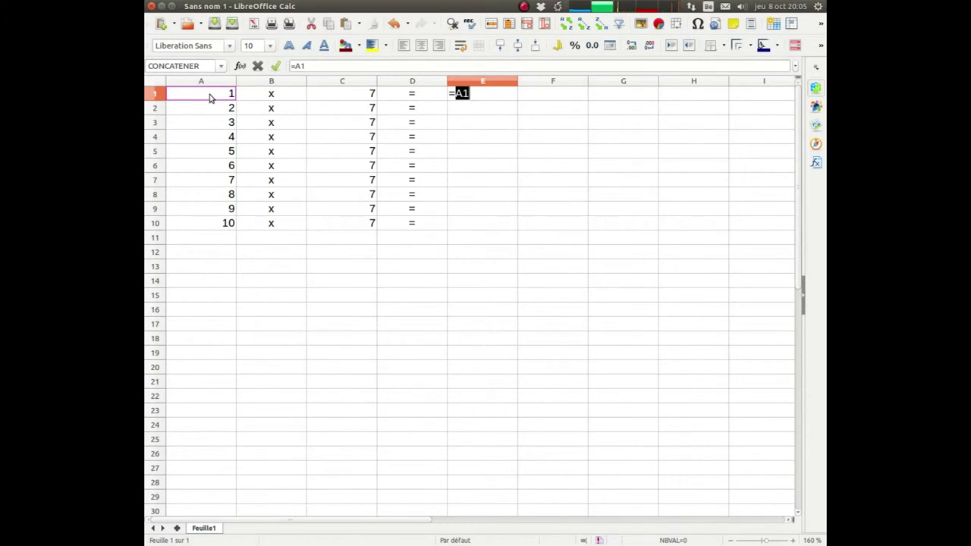
text(*)
click(367, 96)
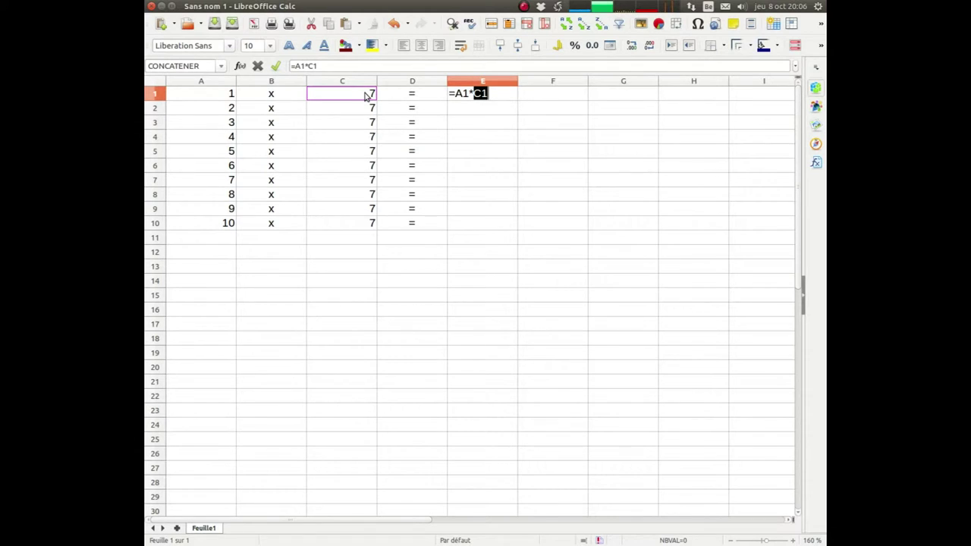
key(Return)
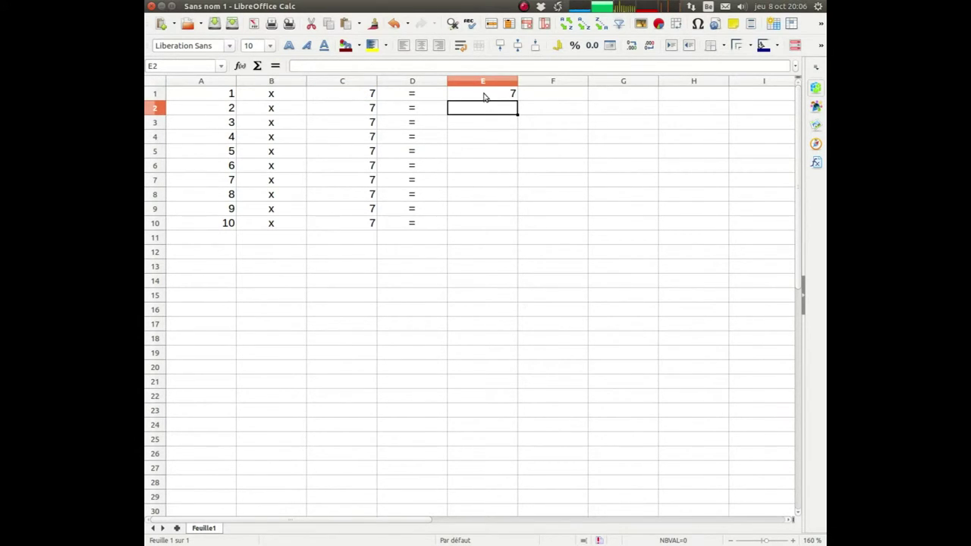
Examine the A1 and C1 cell references inside the formula in cell E1
click(483, 96)
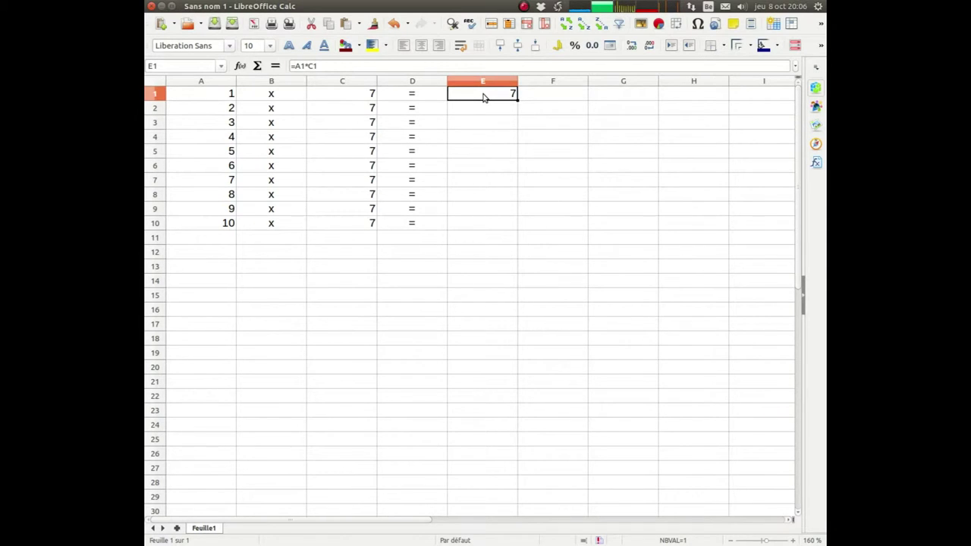
double_click(483, 97)
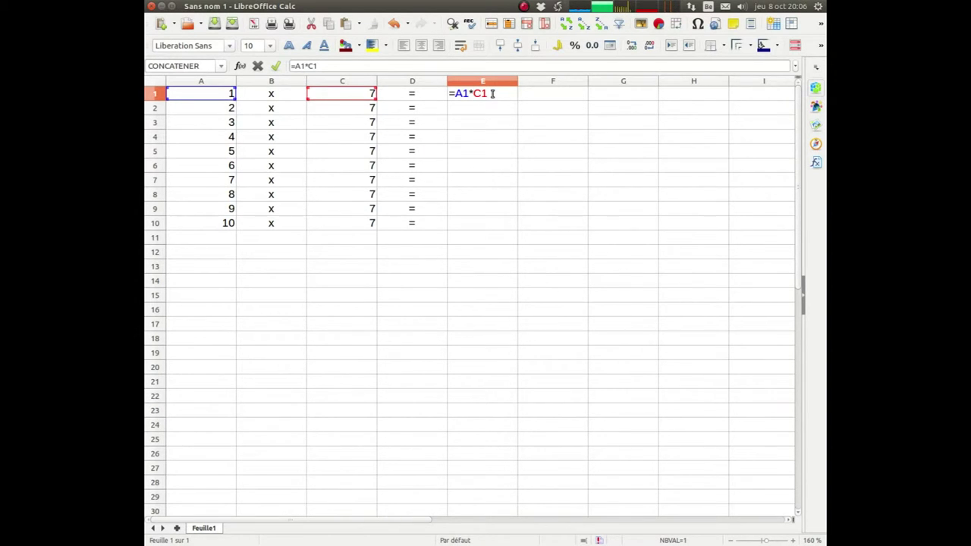
double_click(464, 93)
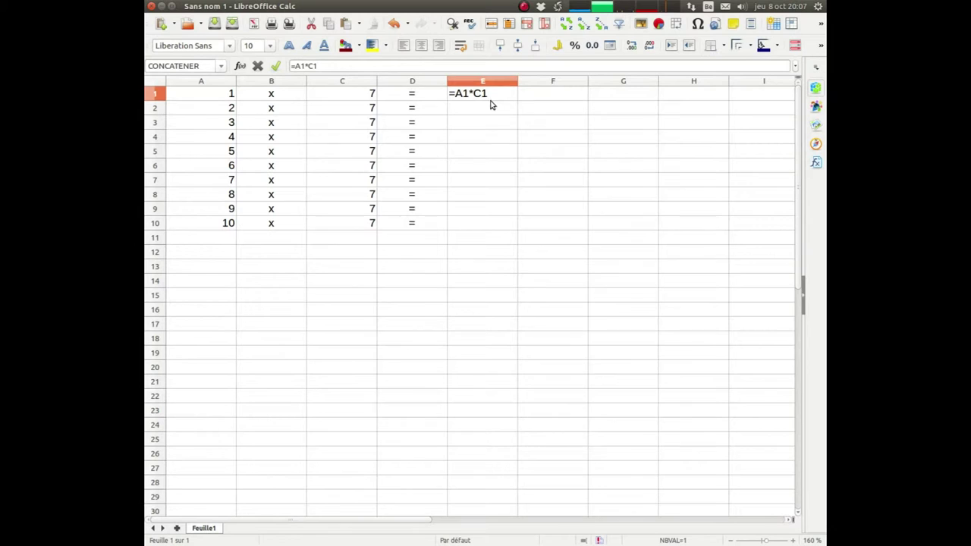
drag(468, 93, 455, 93)
click(468, 93)
click(469, 92)
click(493, 94)
drag(493, 94, 474, 94)
click(504, 93)
key(Return)
Copy the multiplication formula from E1 down one row into E2
click(505, 93)
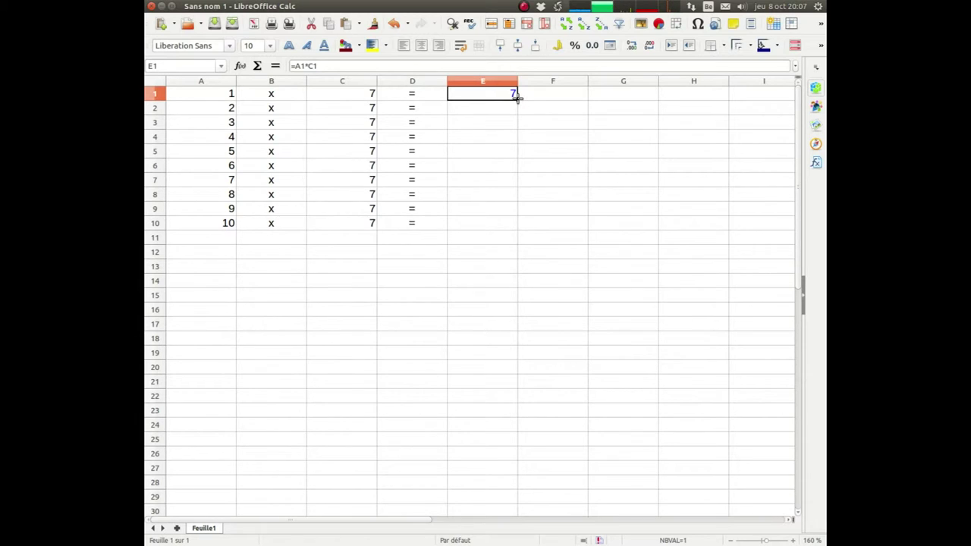
drag(517, 97, 520, 119)
drag(521, 119, 521, 123)
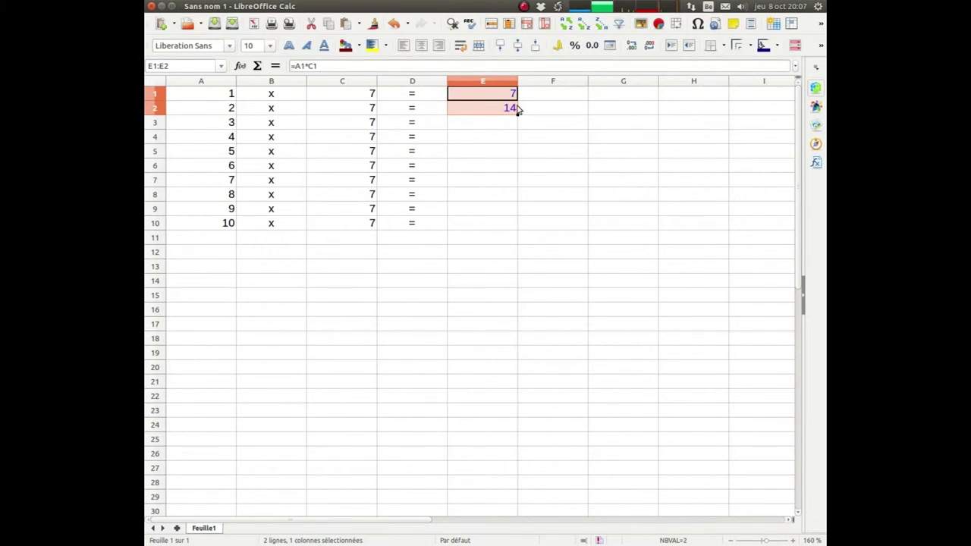
Inspect the cell references in E2's formula and fill it down to E10
click(507, 109)
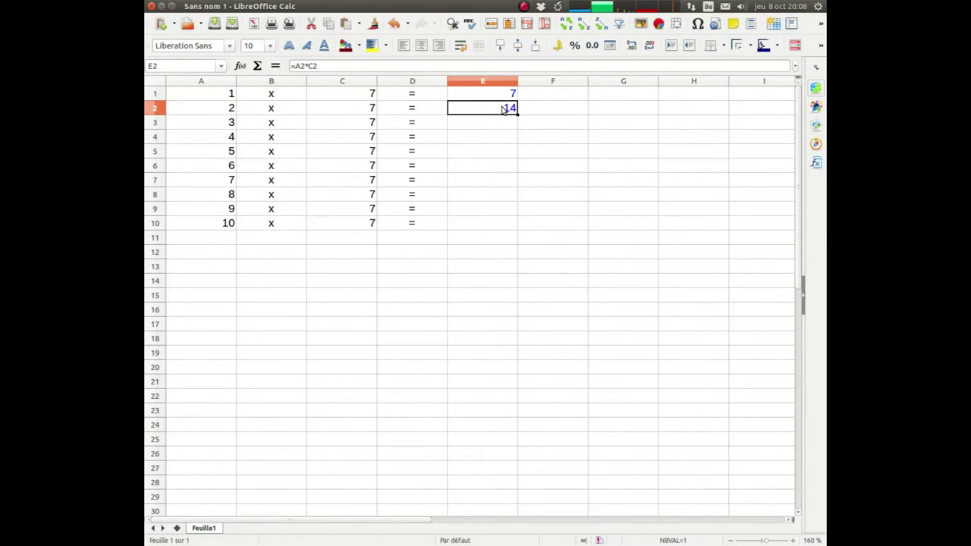
double_click(511, 109)
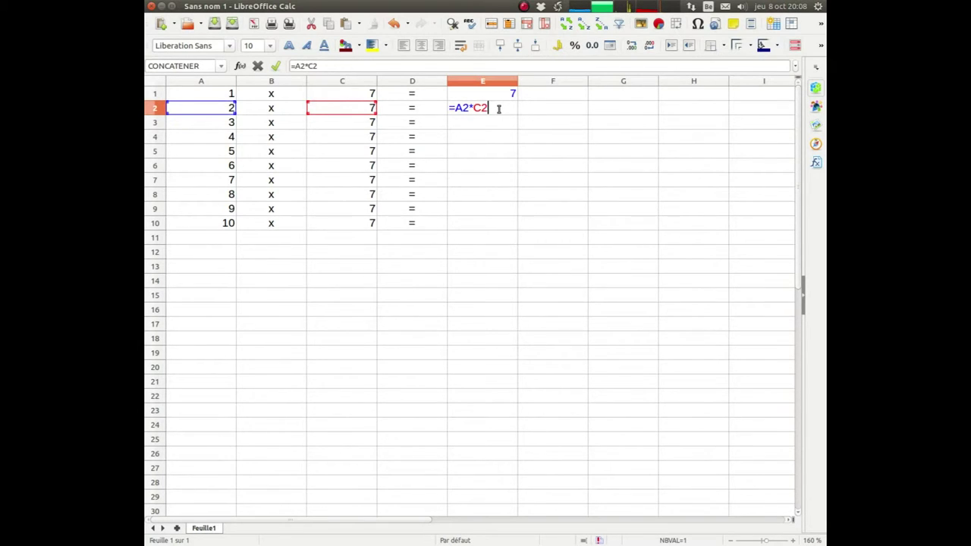
key(Return)
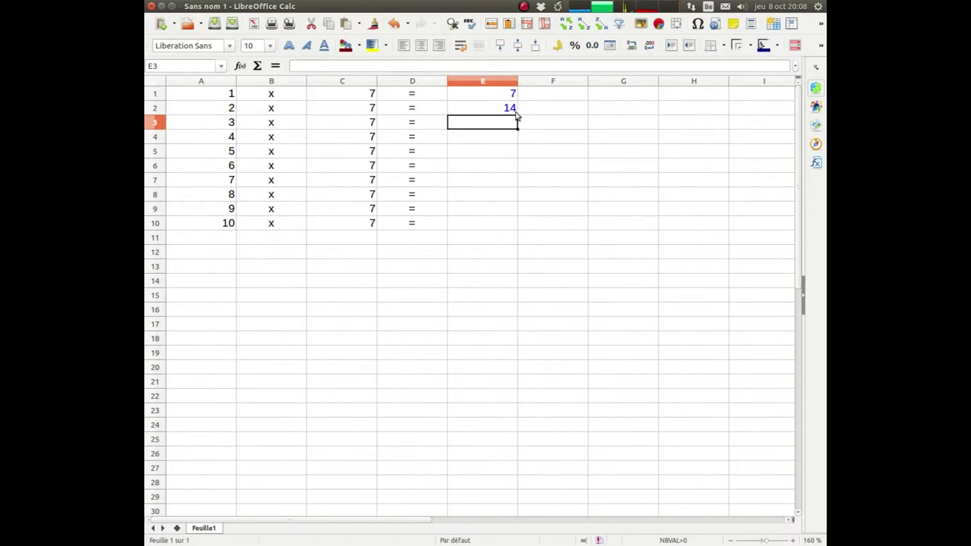
click(516, 112)
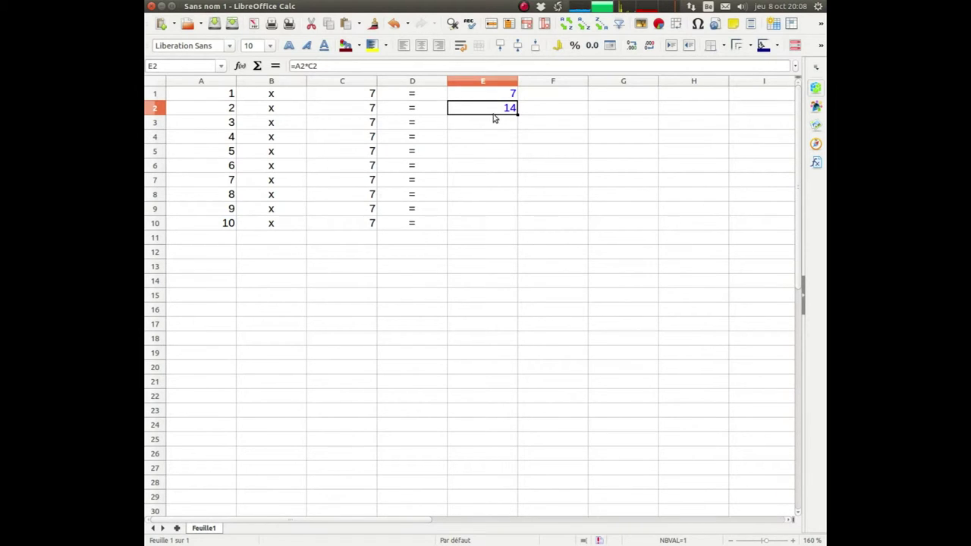
drag(517, 113, 518, 229)
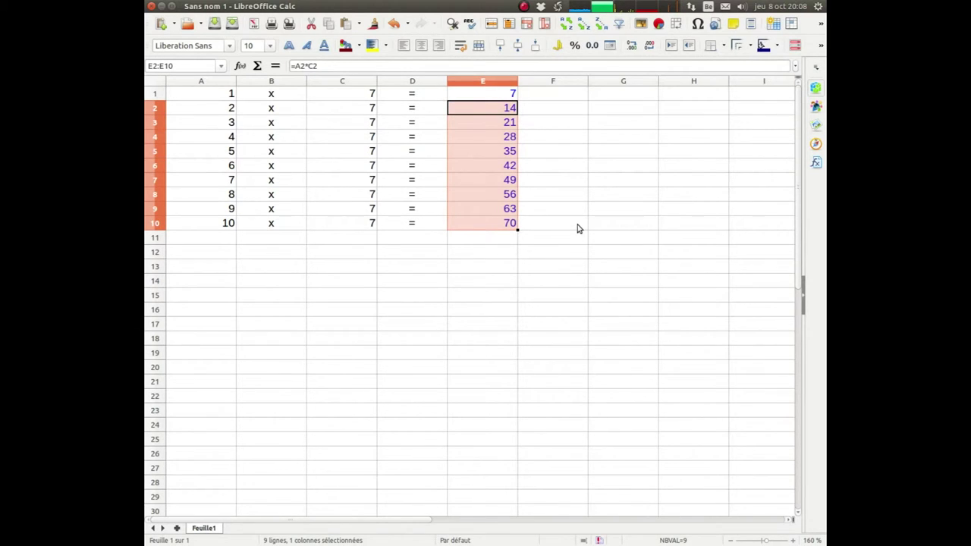
Check the copied formulas in E6 and E10, and clear the contents of E1:E10
click(500, 168)
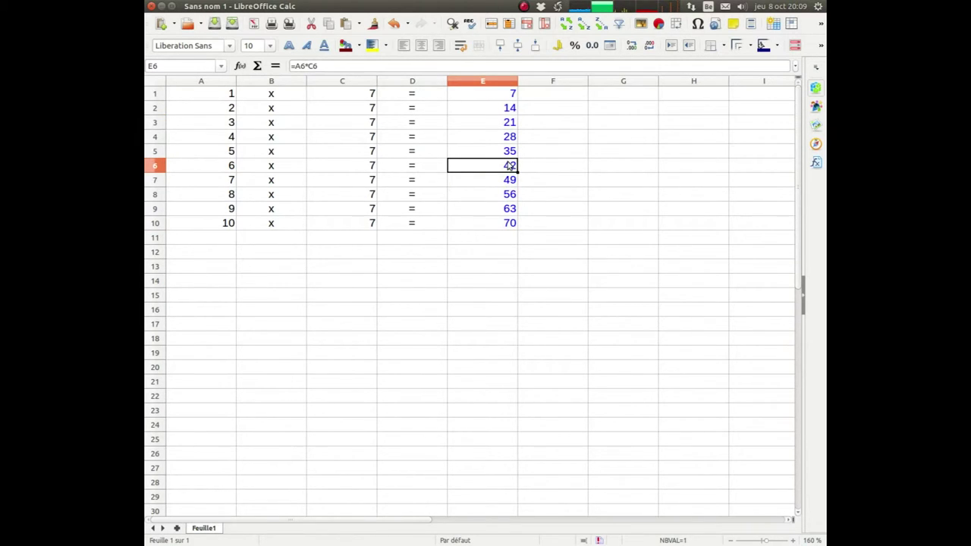
click(337, 68)
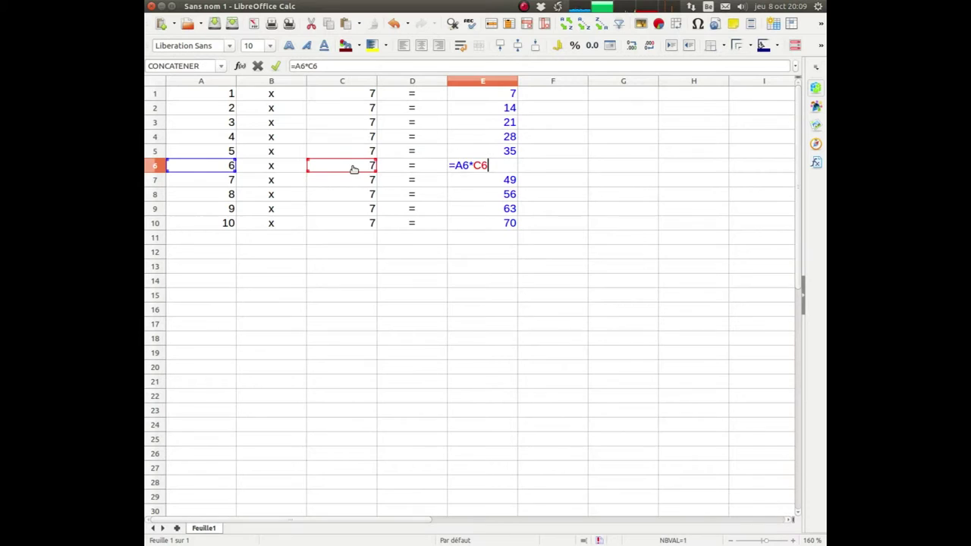
key(Return)
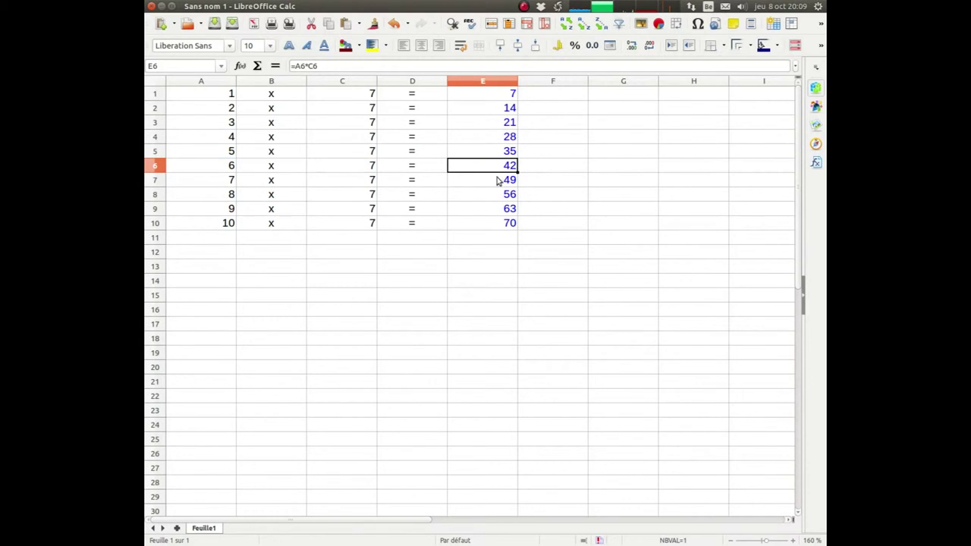
click(506, 228)
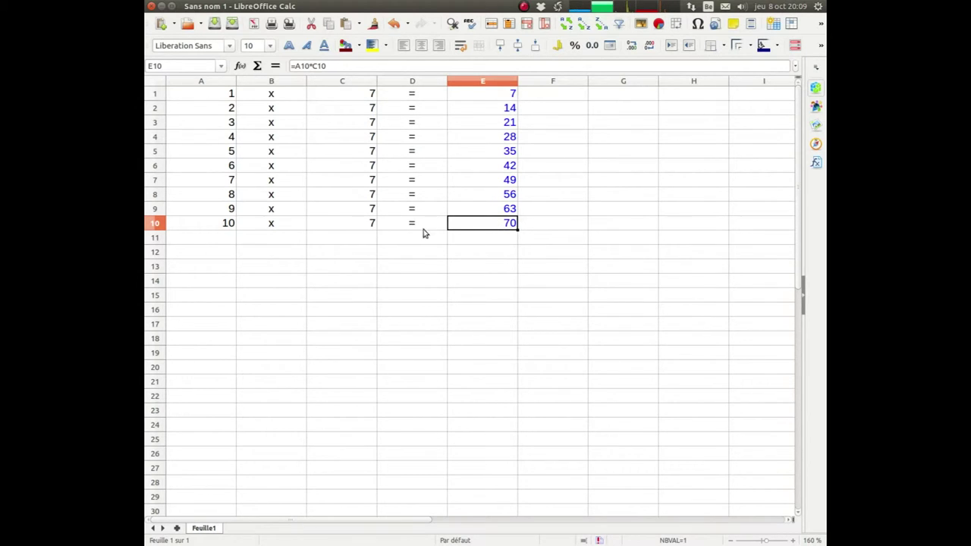
drag(488, 224, 491, 96)
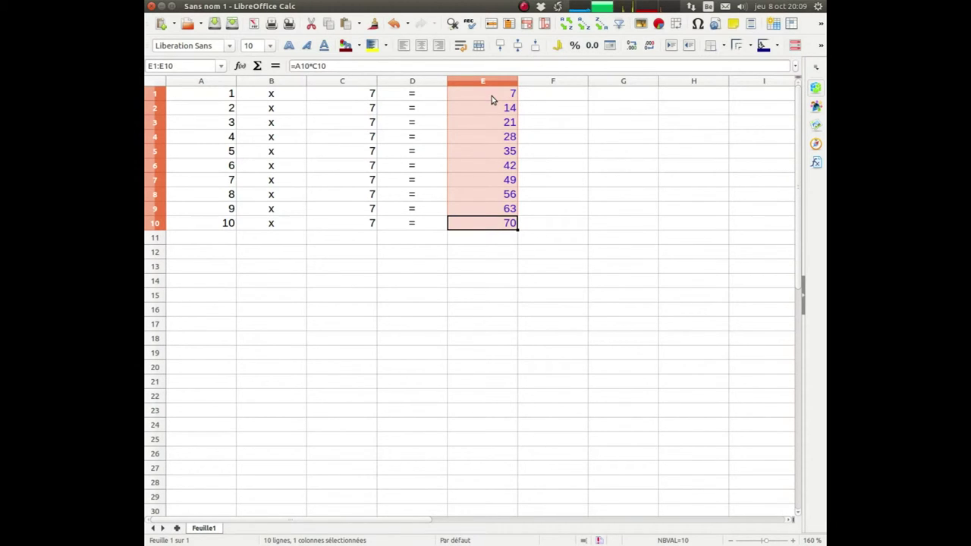
key(Delete)
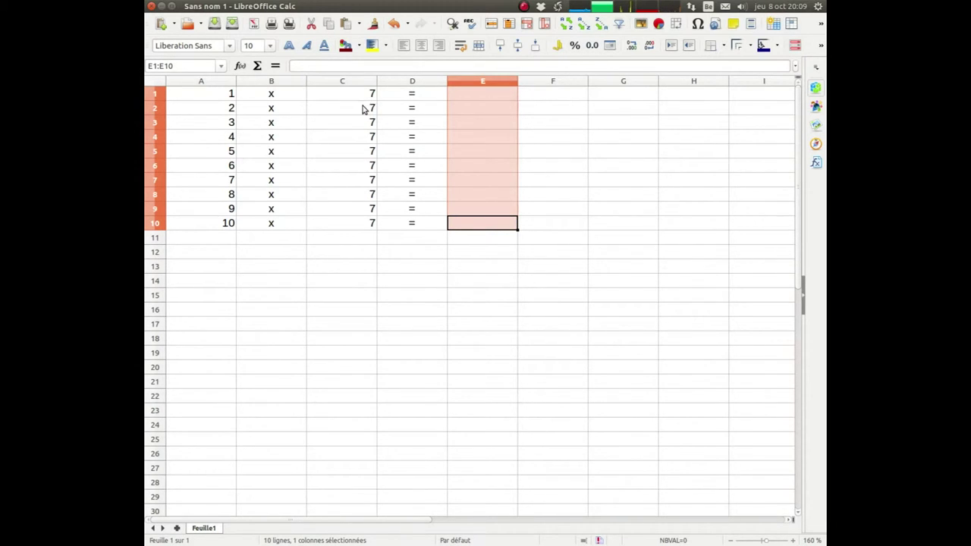
Clear the contents of cells C1:C10
drag(364, 93, 360, 222)
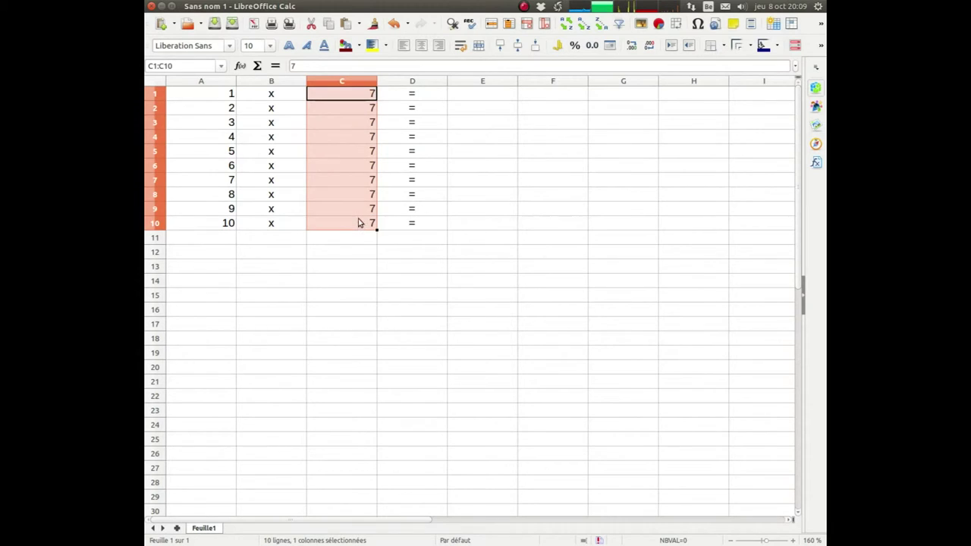
key(Delete)
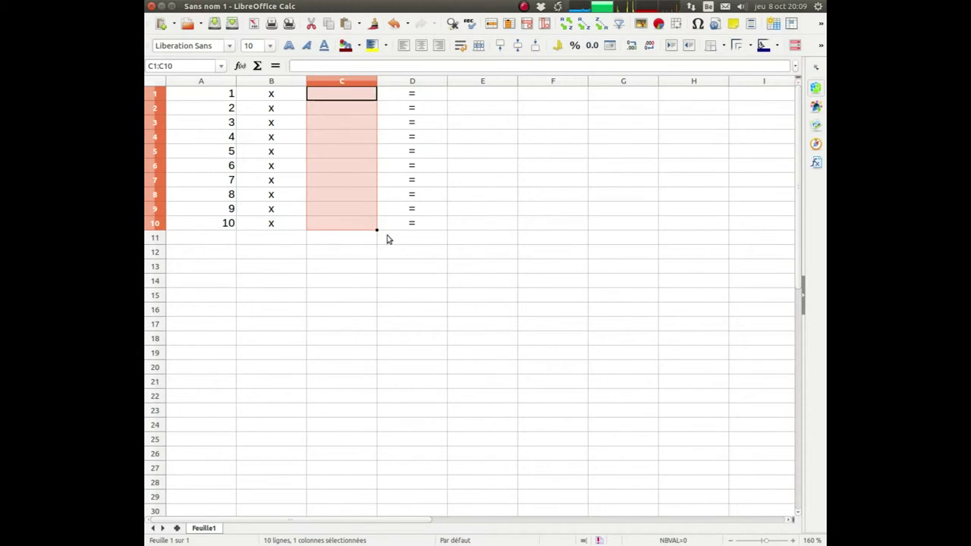
click(360, 95)
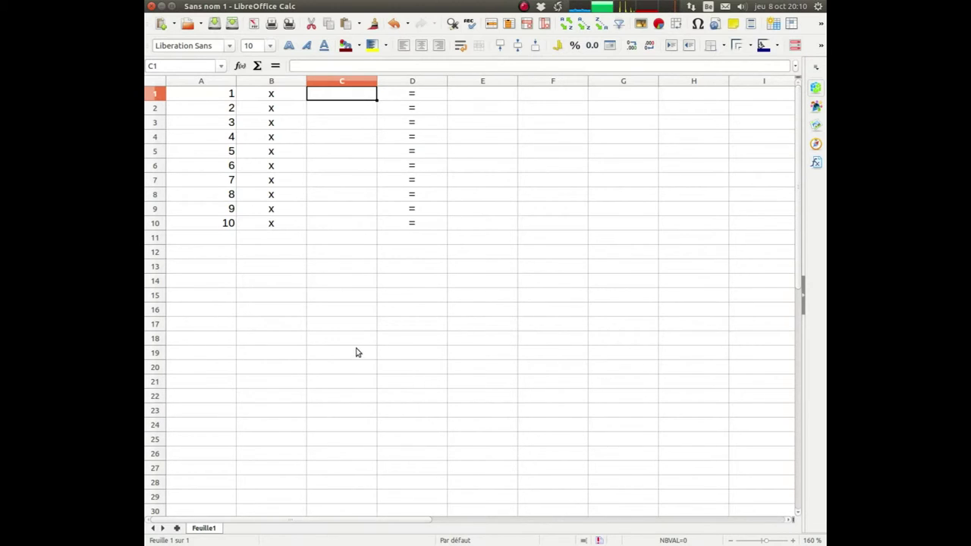
Enter the multiplier 9 in cell A13, below the table
click(199, 271)
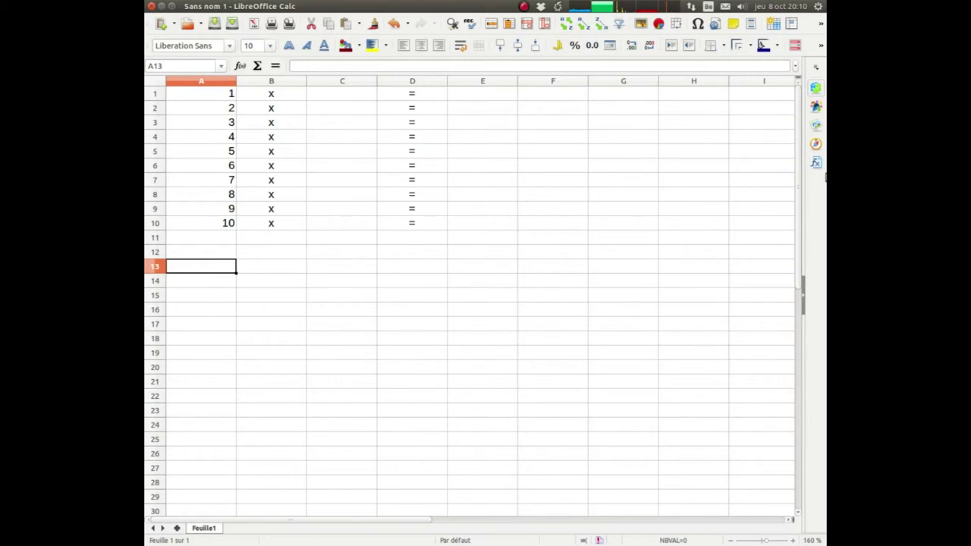
text(9)
key(Return)
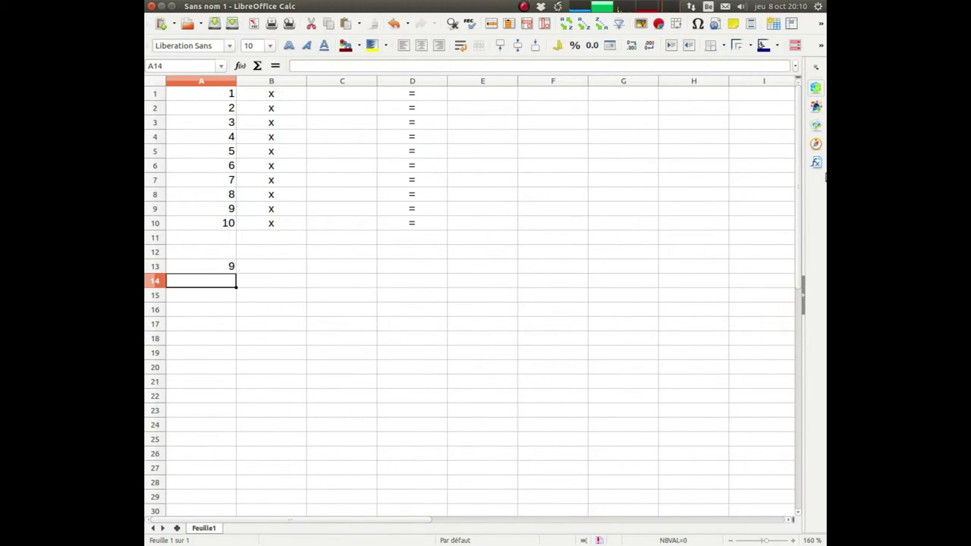
click(231, 267)
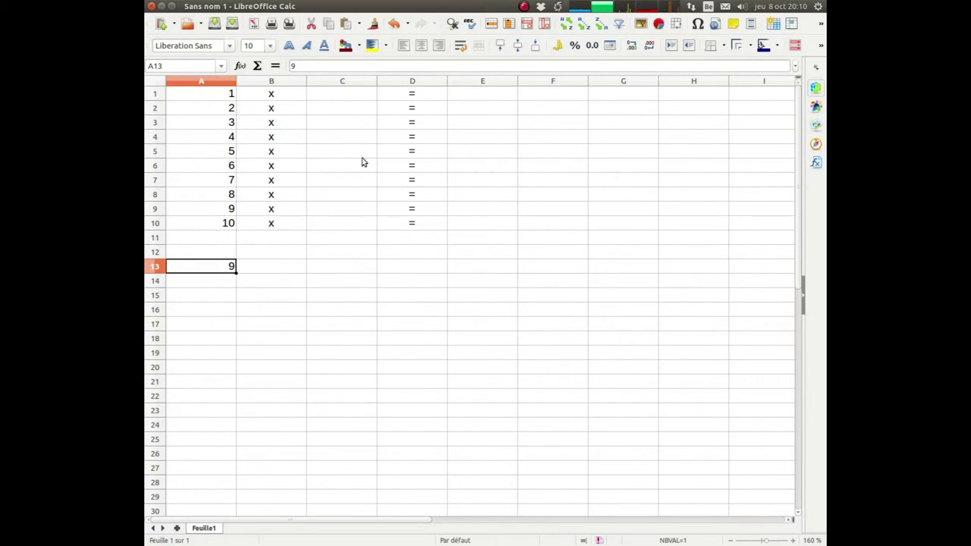
Enter the formula =A13 in cell C1 and inspect which cell it references
click(358, 94)
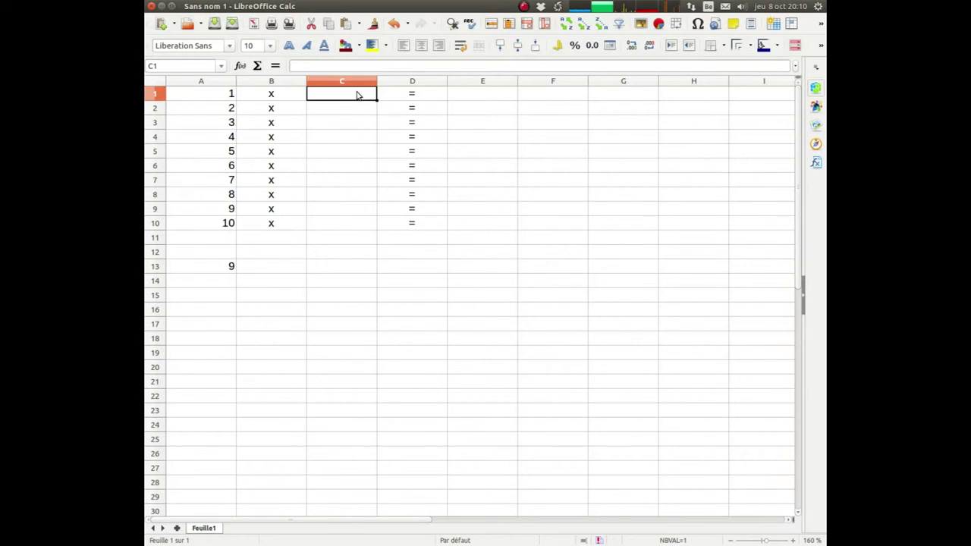
text(=)
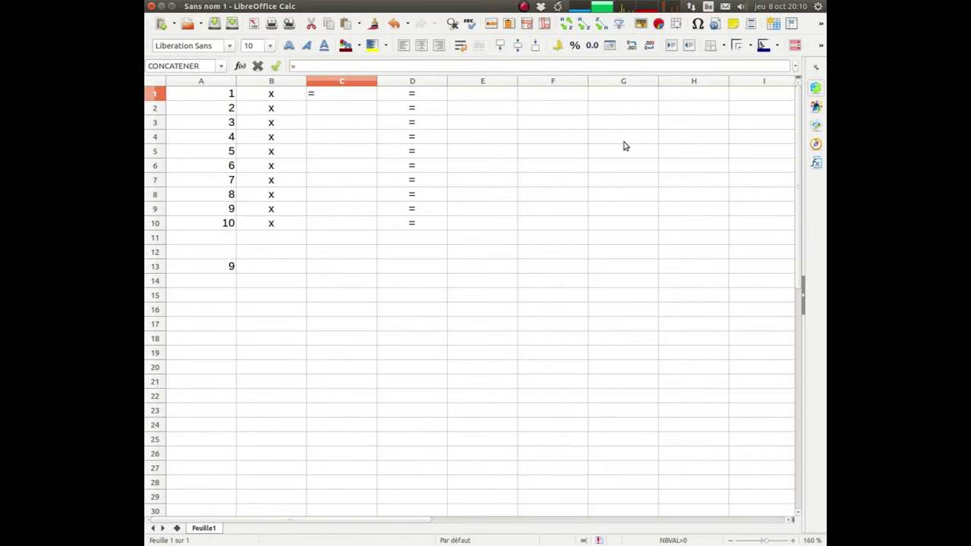
click(206, 266)
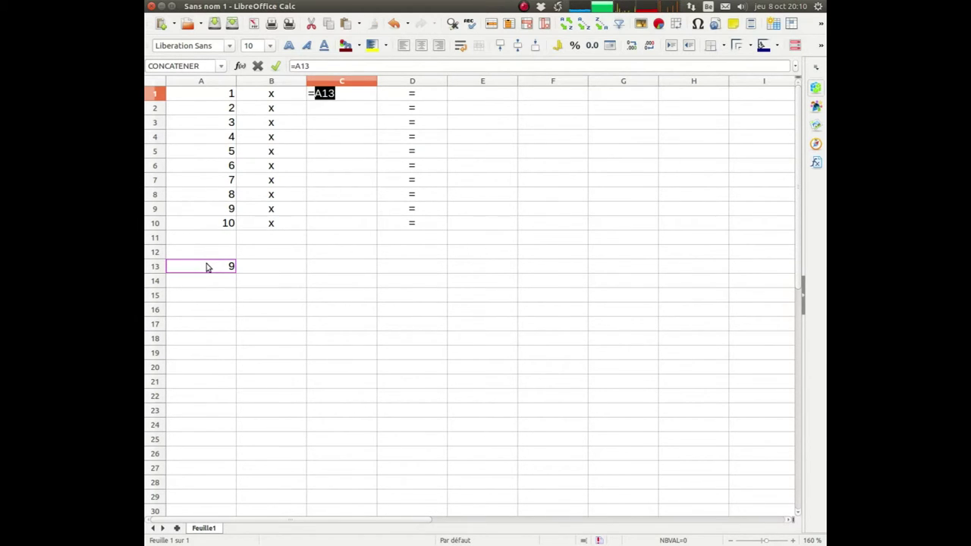
key(Return)
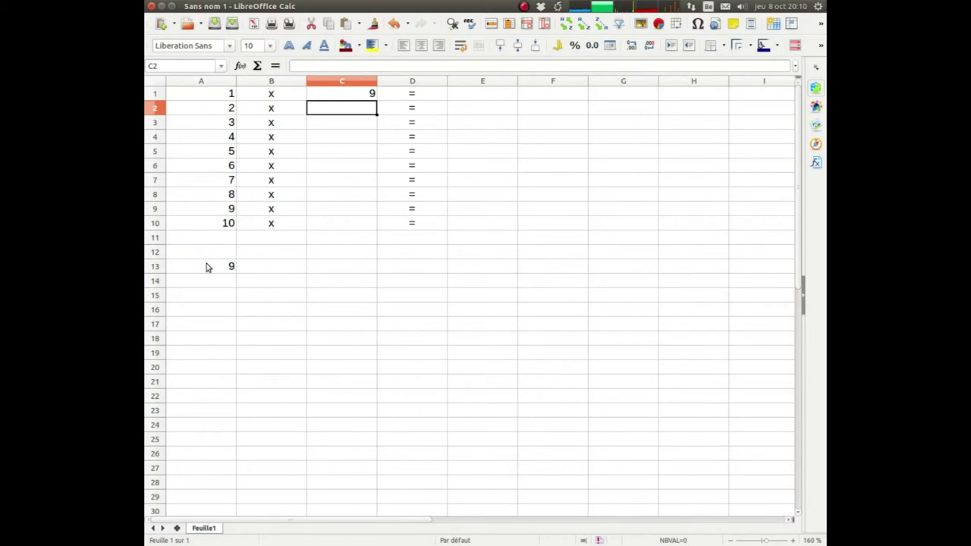
click(367, 94)
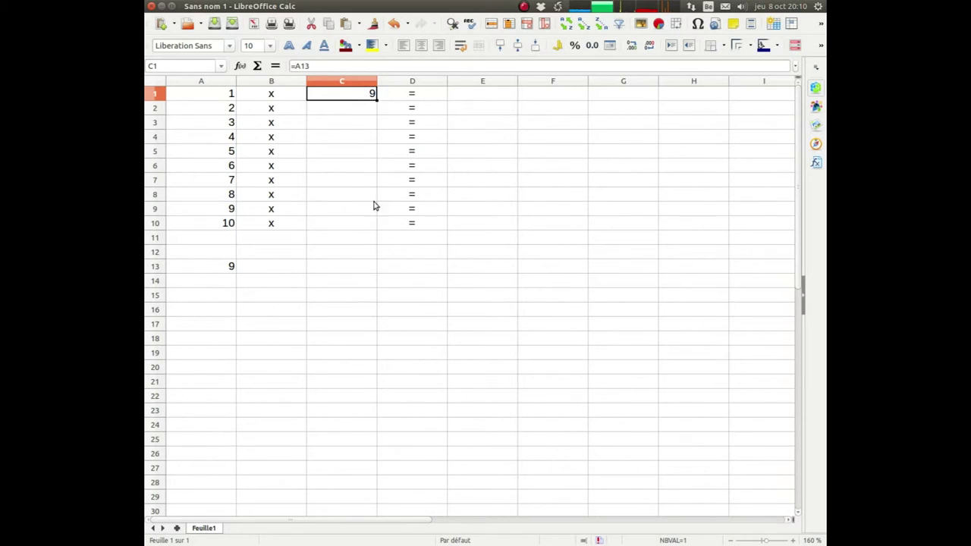
double_click(361, 95)
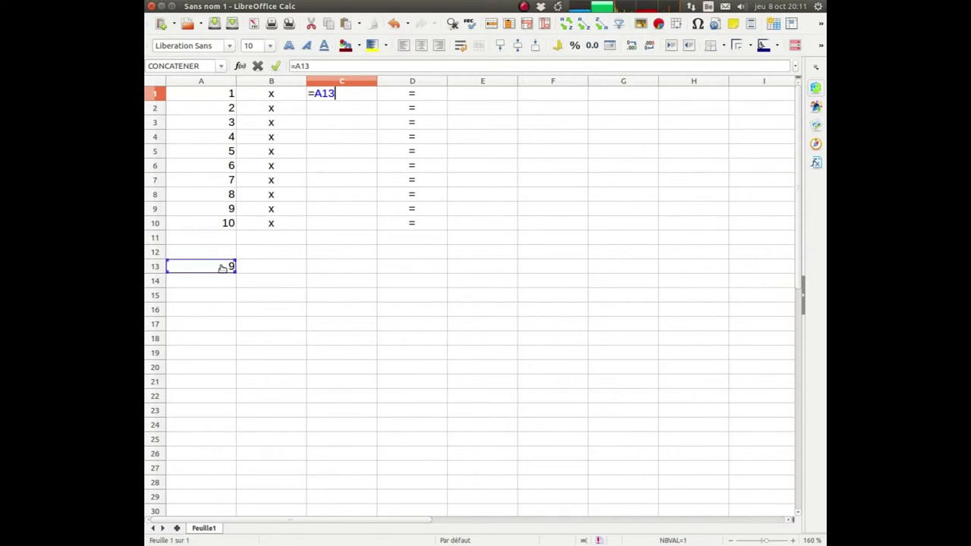
key(Return)
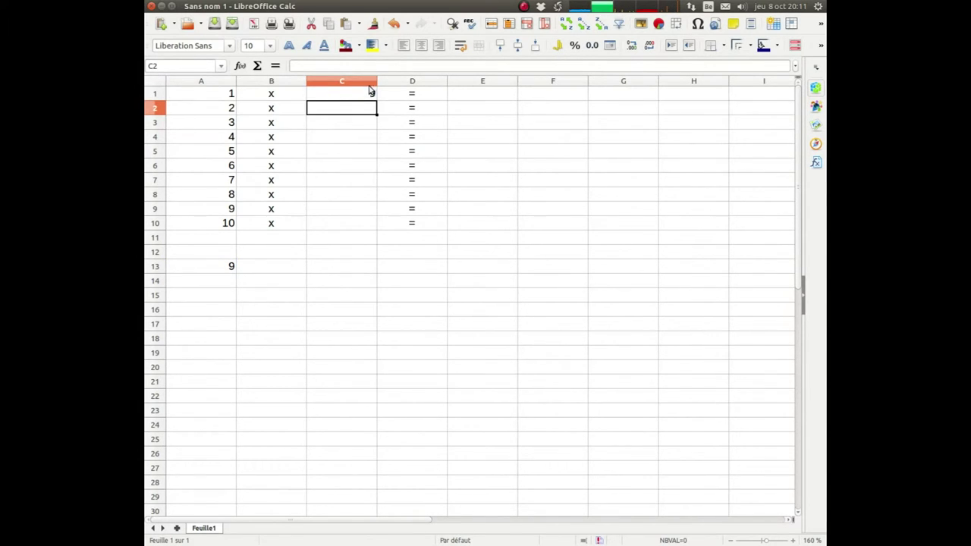
Copy the formula from C1 down one row into C2 and inspect the copy's cell reference
click(370, 92)
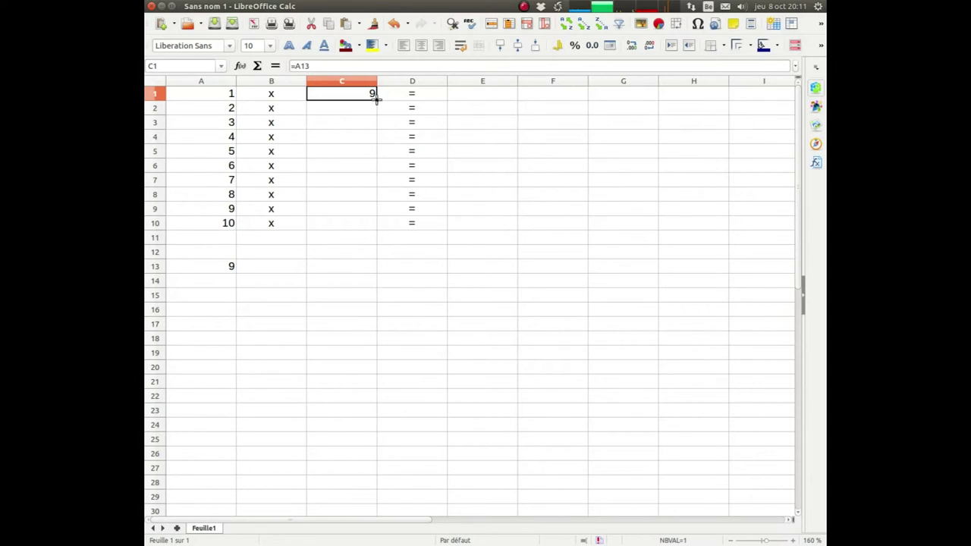
drag(376, 100, 375, 112)
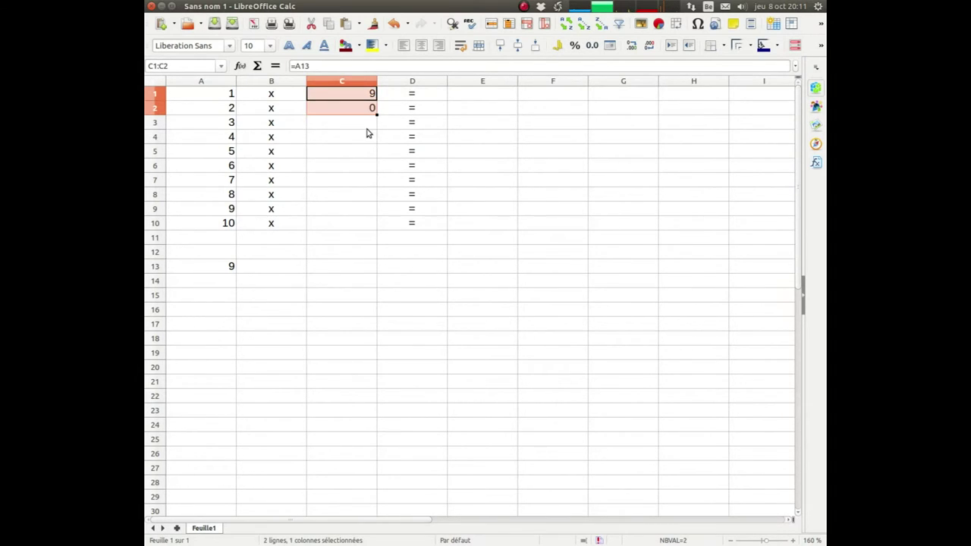
click(363, 114)
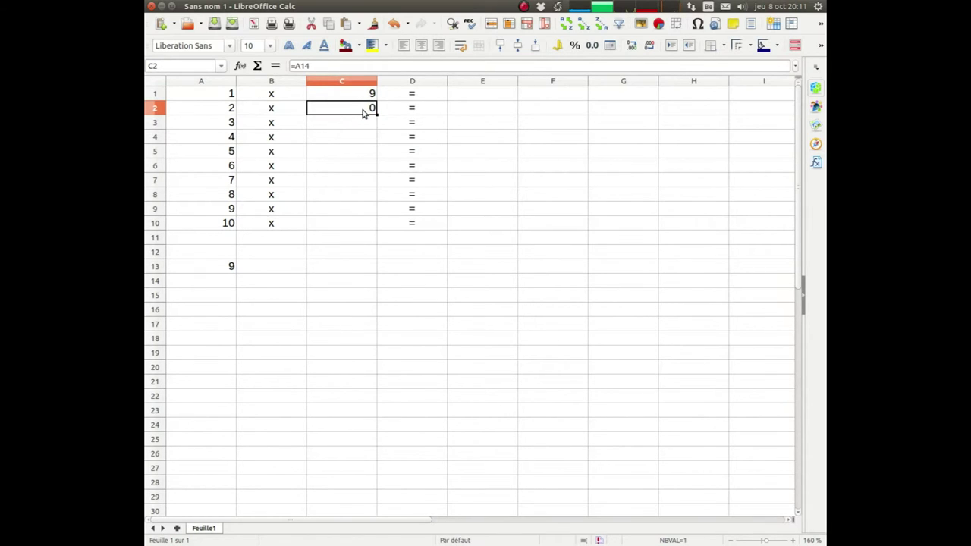
double_click(363, 112)
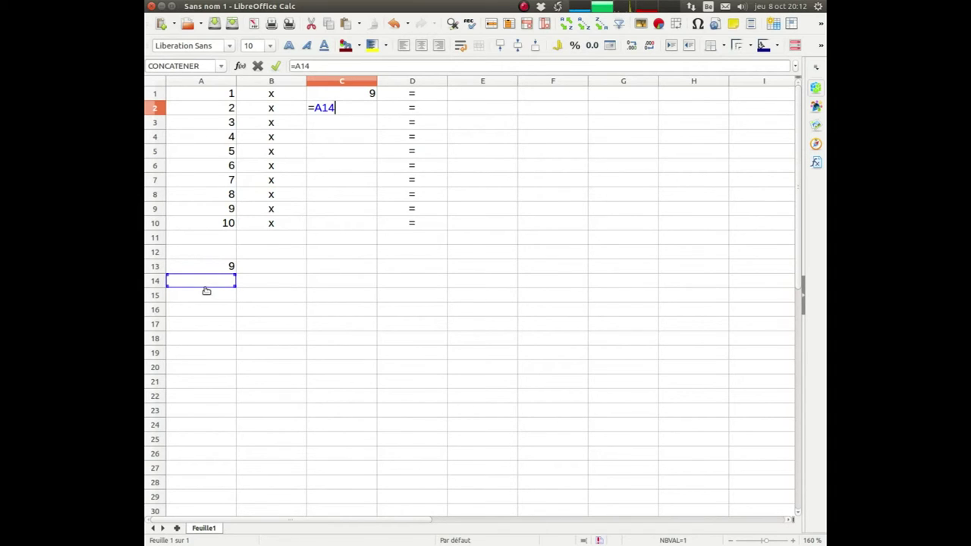
key(Return)
Compare the formulas in C2 and C1, and clear the contents of C2
click(355, 109)
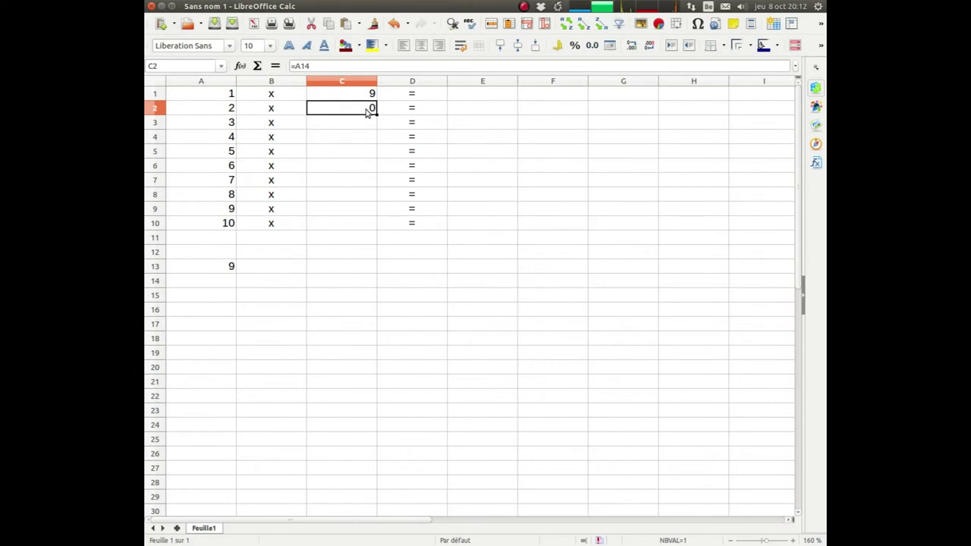
click(367, 94)
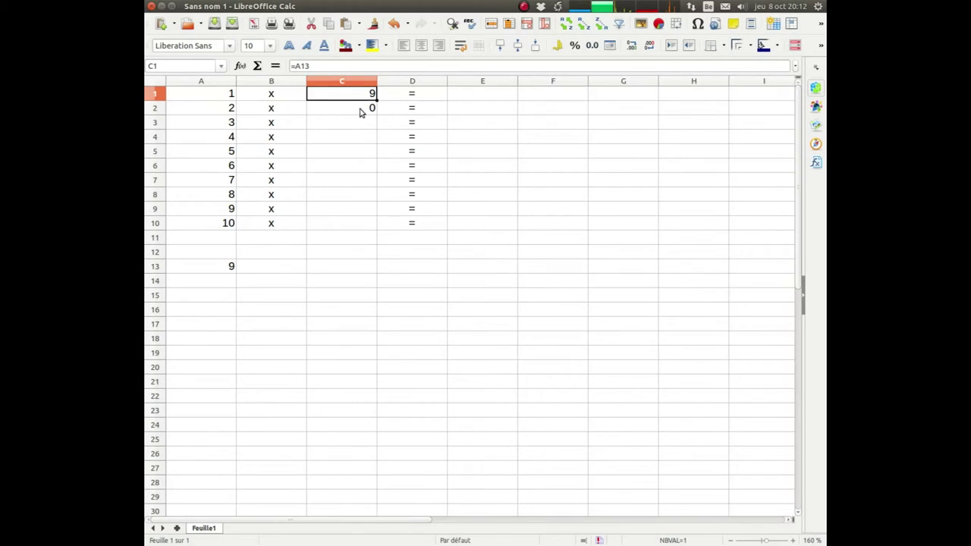
click(360, 111)
key(Delete)
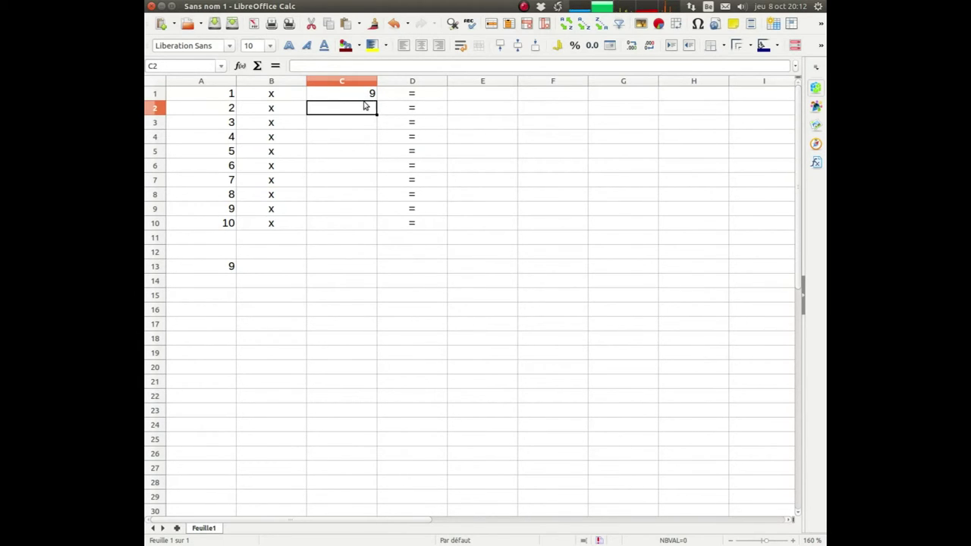
Make the reference in C1's formula absolute, so that it reads =$A$13
click(364, 96)
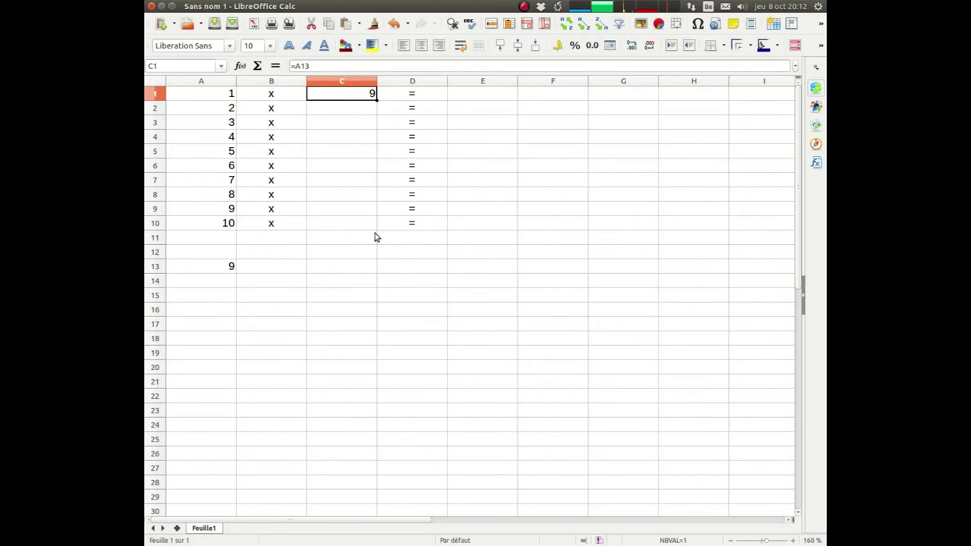
click(296, 67)
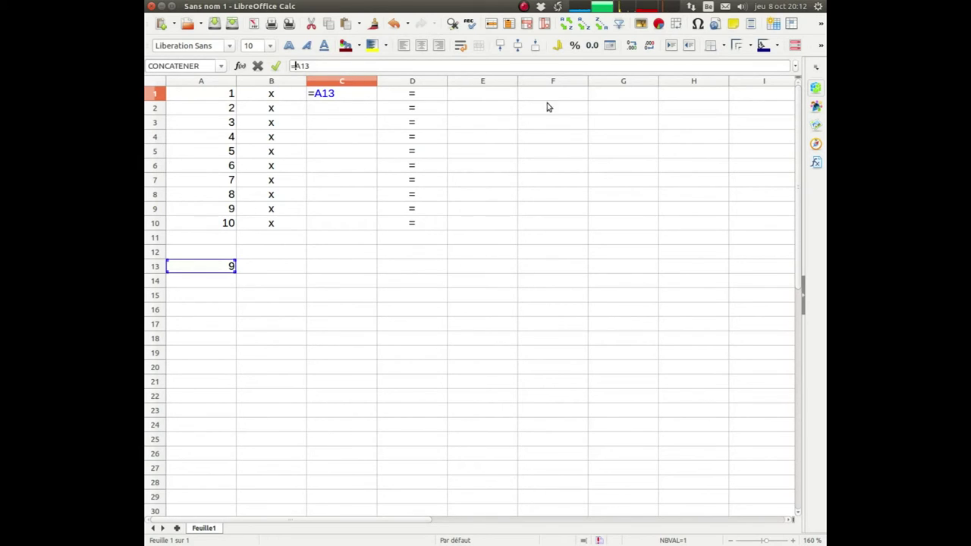
text($)
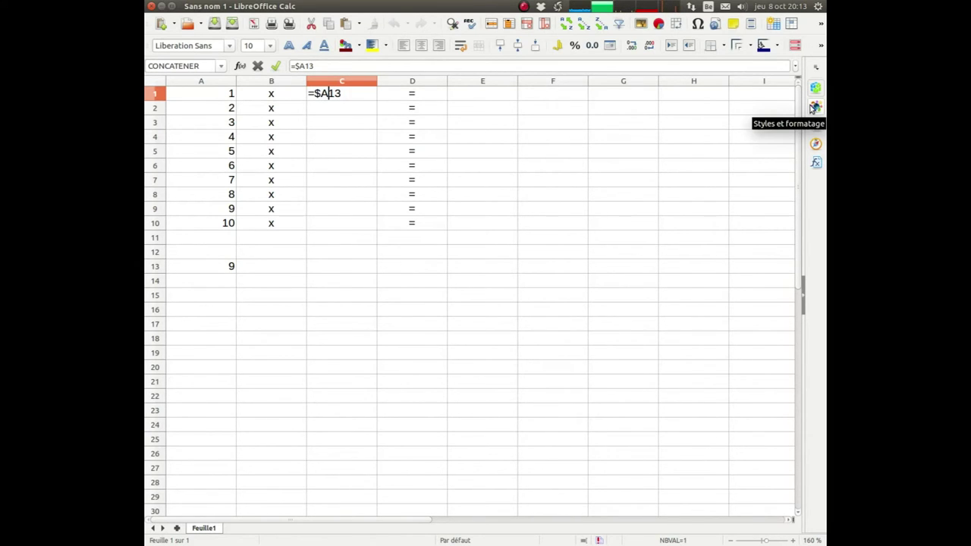
text($)
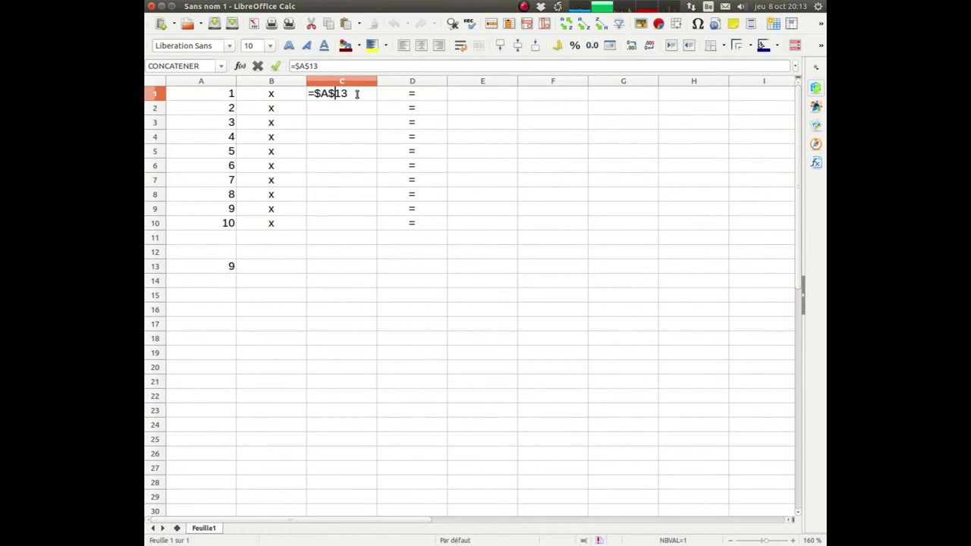
key(Return)
Copy C1's absolute-reference formula into C2 to check it, and fill it from C1 down to C10
key(Up)
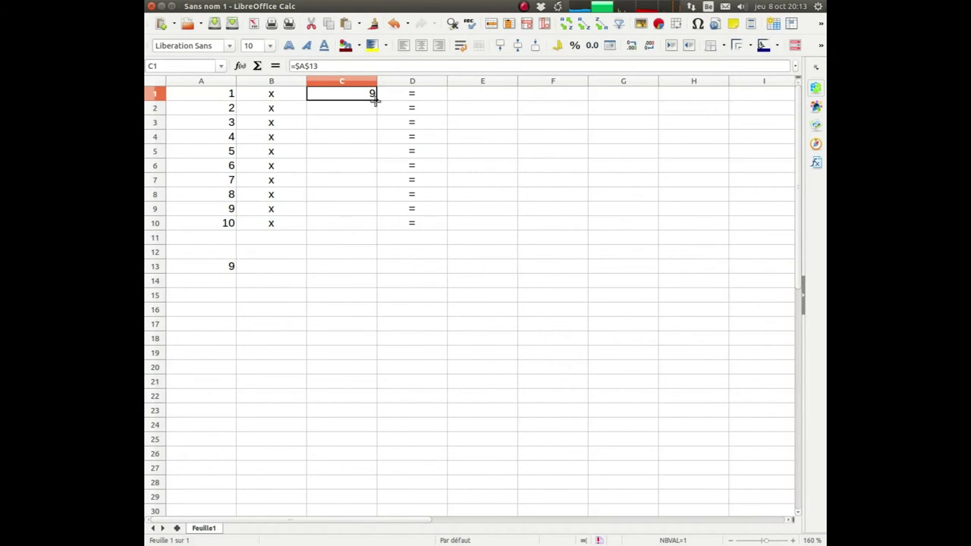
drag(376, 100, 376, 113)
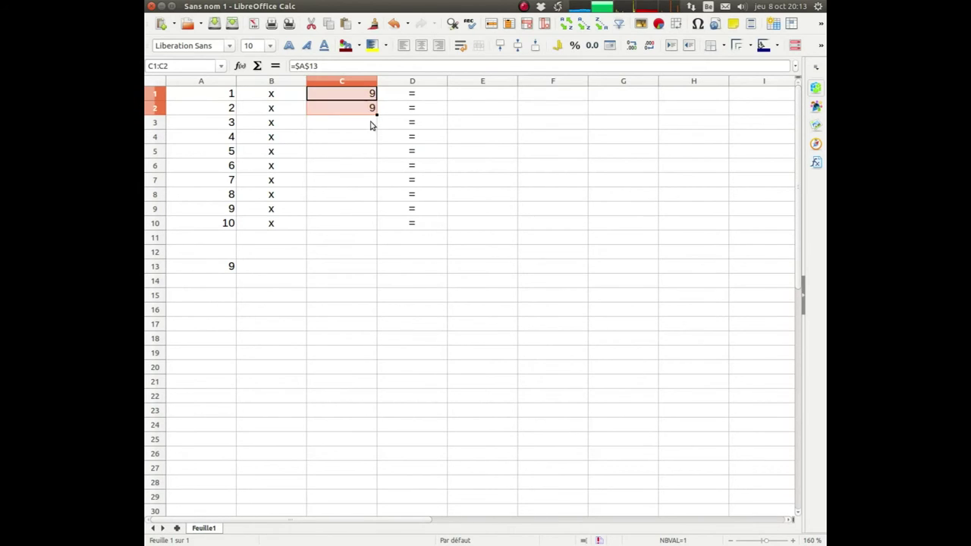
click(369, 108)
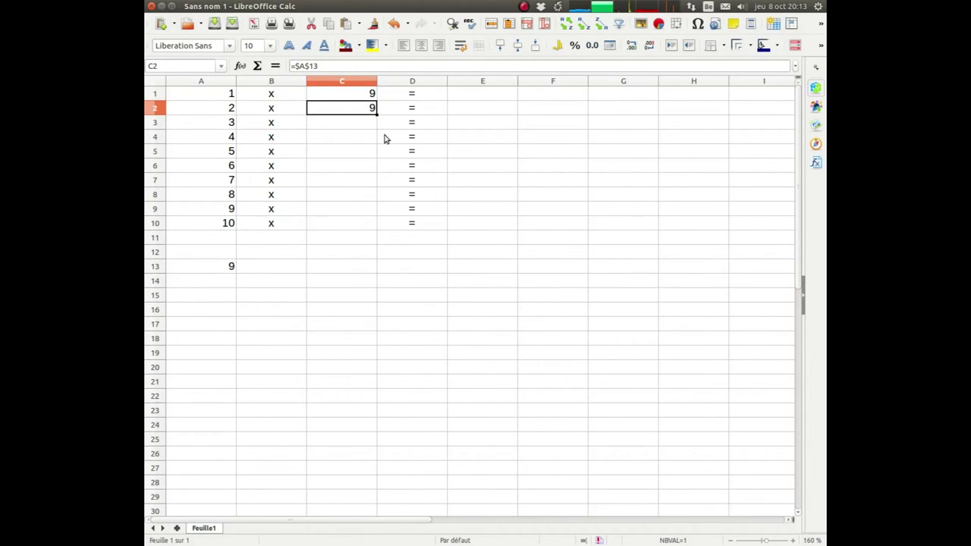
click(371, 96)
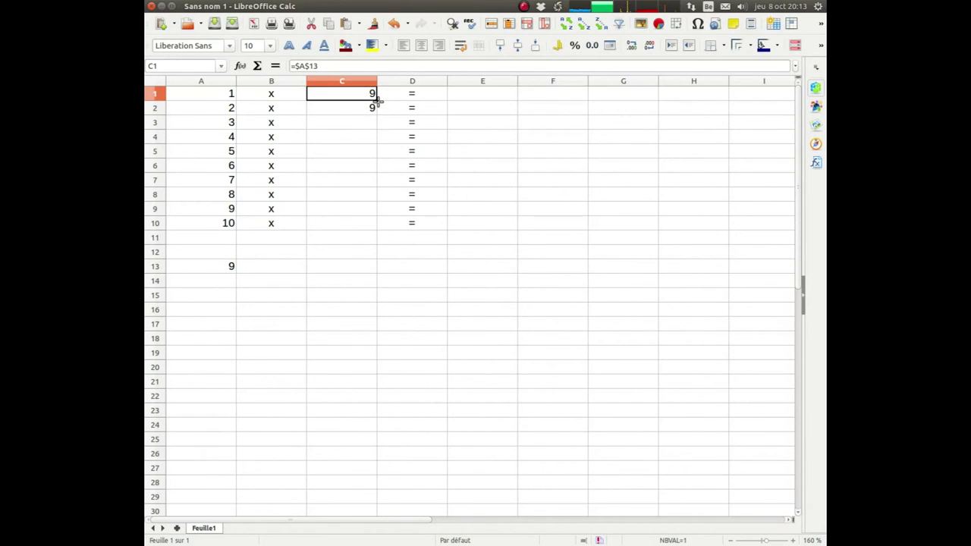
drag(377, 99, 377, 226)
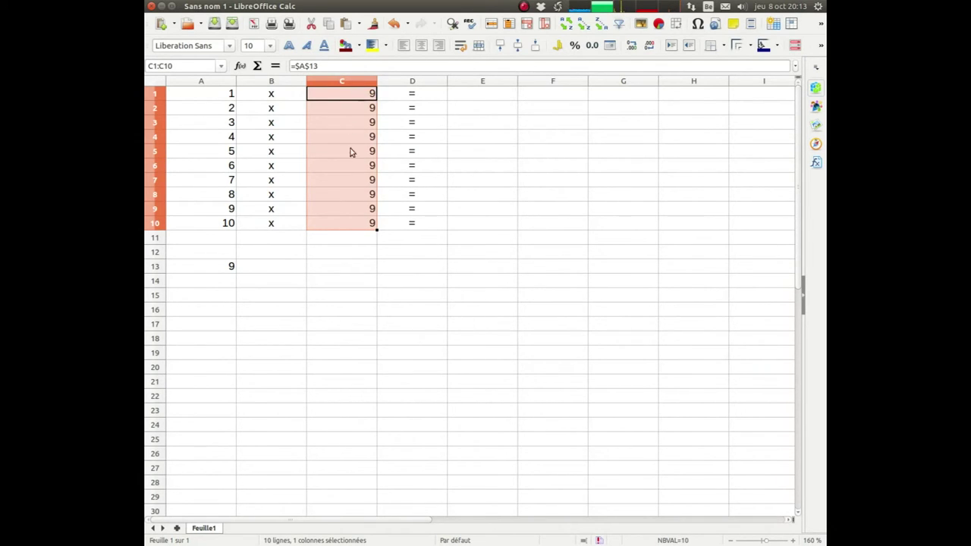
Enter the multiplication formula =A1*C1 in cell E1
click(478, 97)
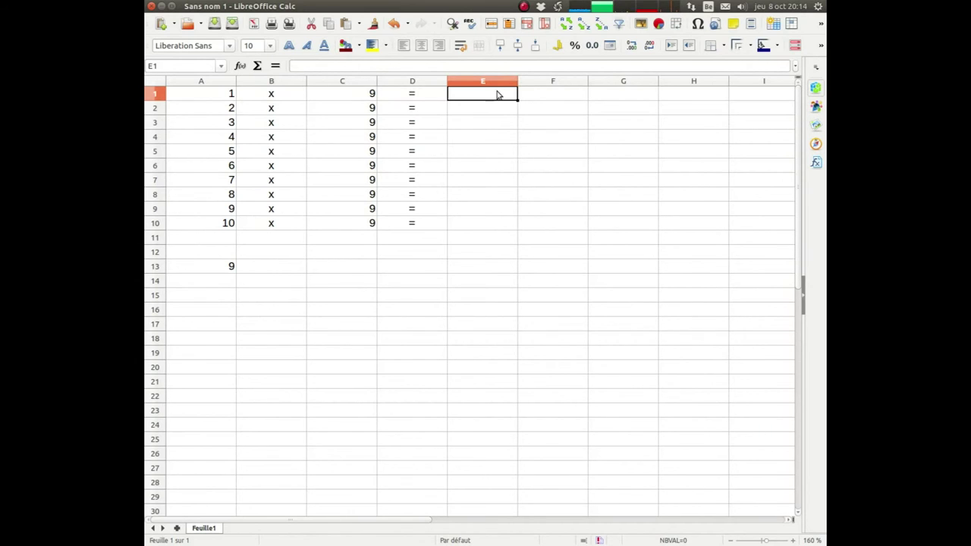
text(=)
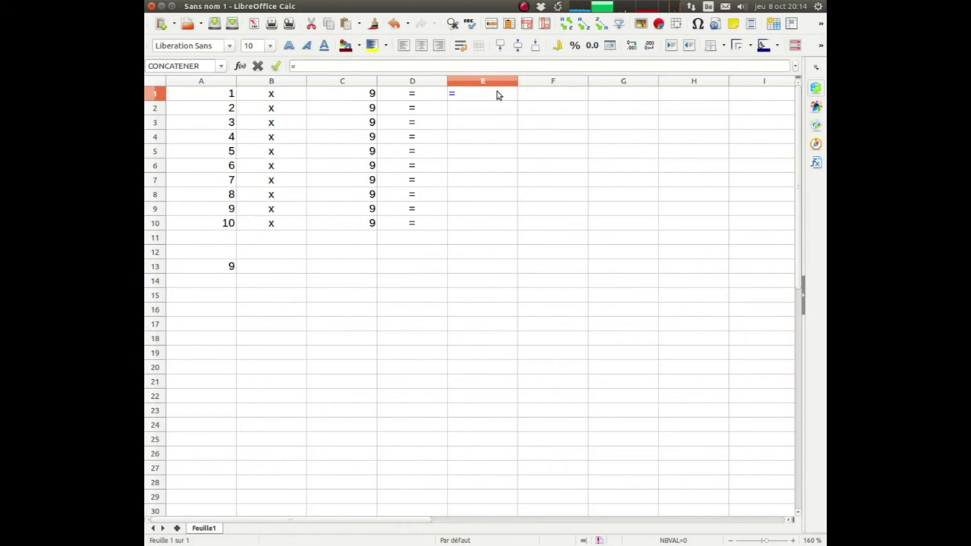
click(212, 97)
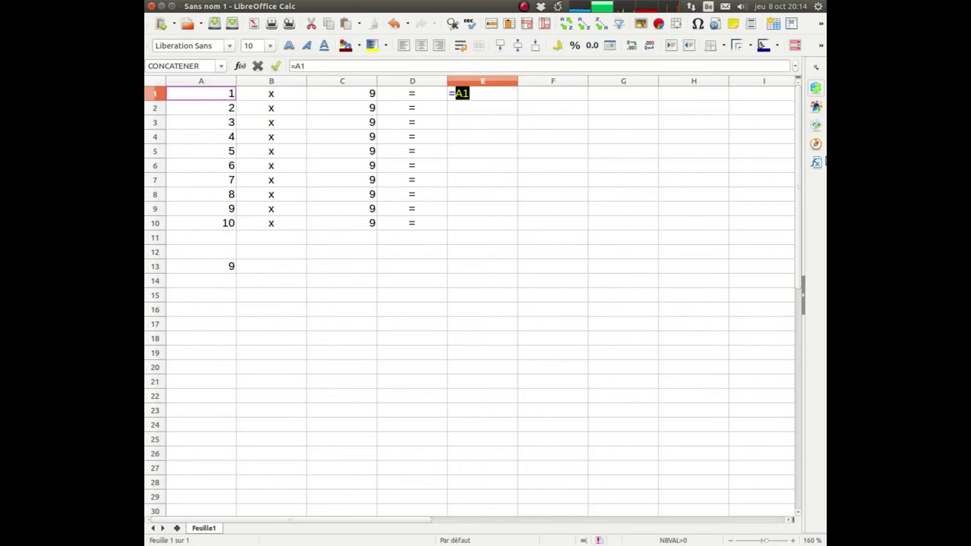
text(*)
click(362, 96)
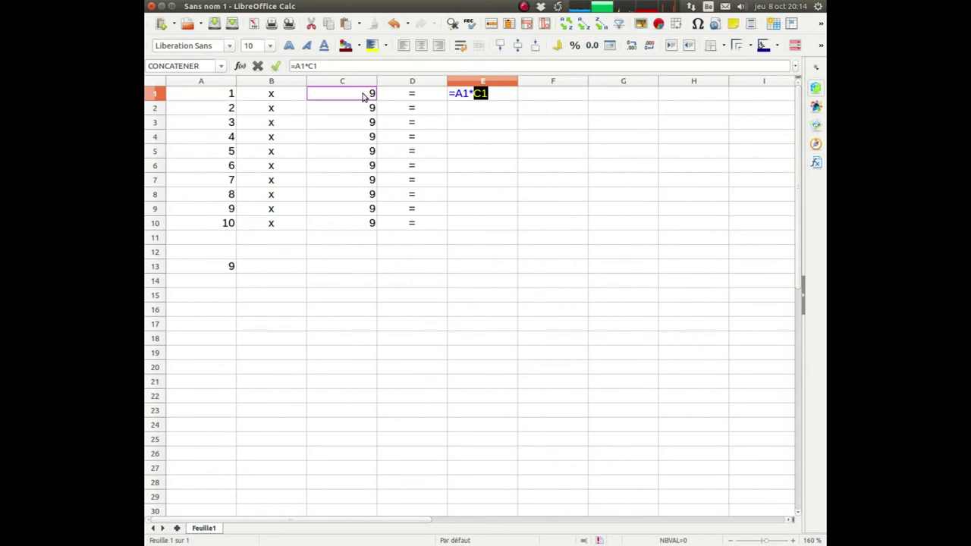
key(Return)
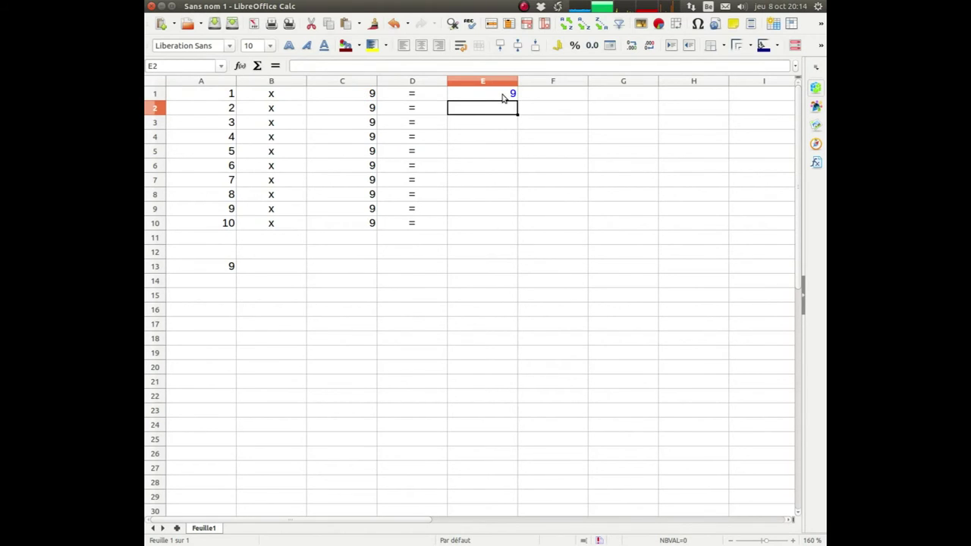
click(503, 97)
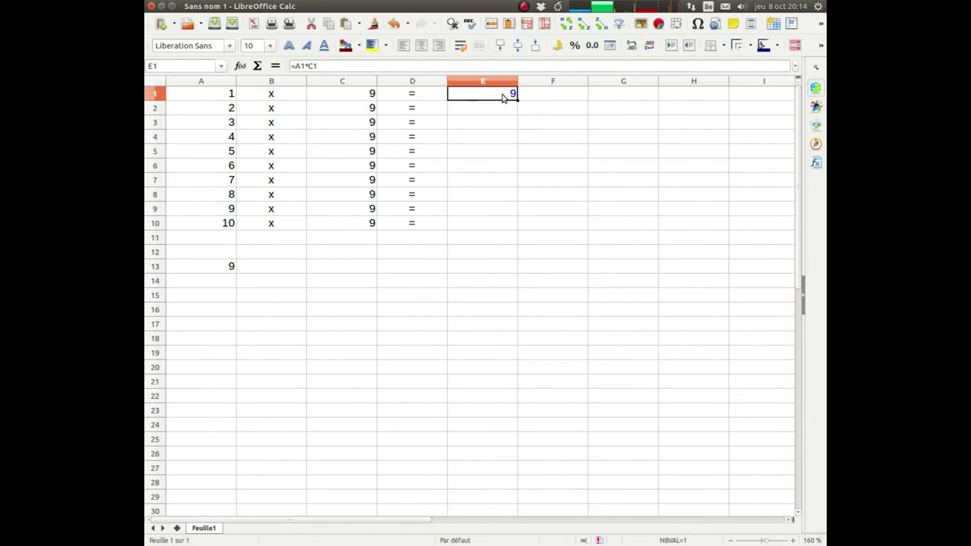
Replace the formula in E1 with =A1*A13, multiplying the first factor directly by the multiplier cell
text(=)
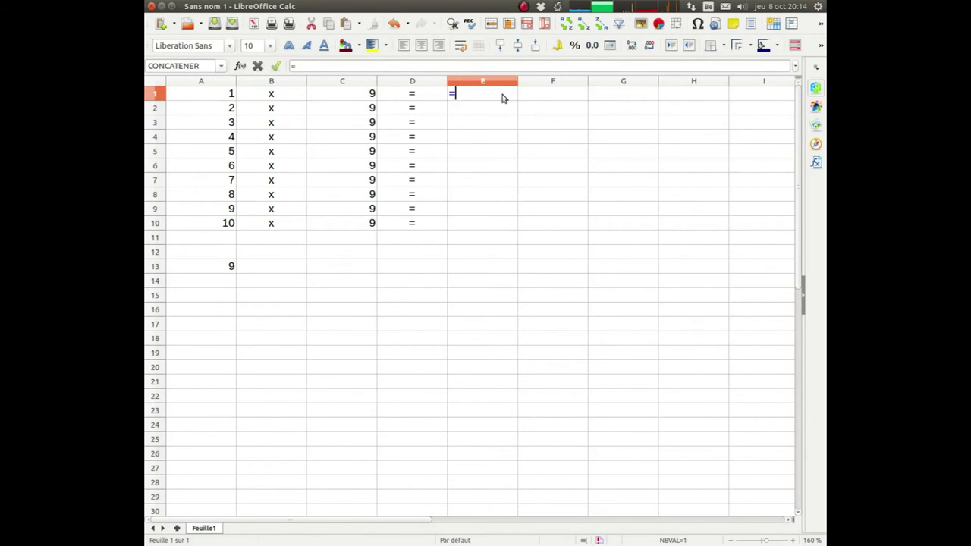
click(214, 96)
text(*)
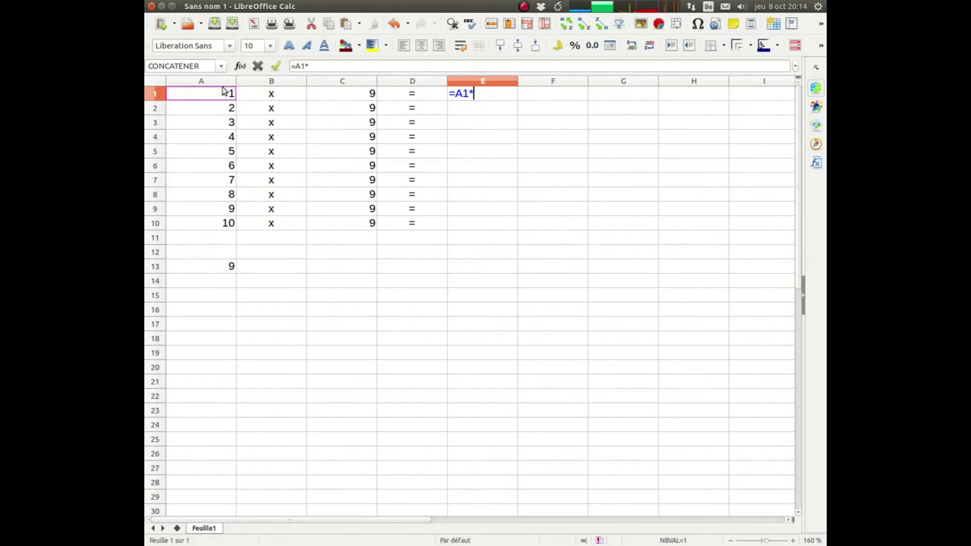
click(192, 272)
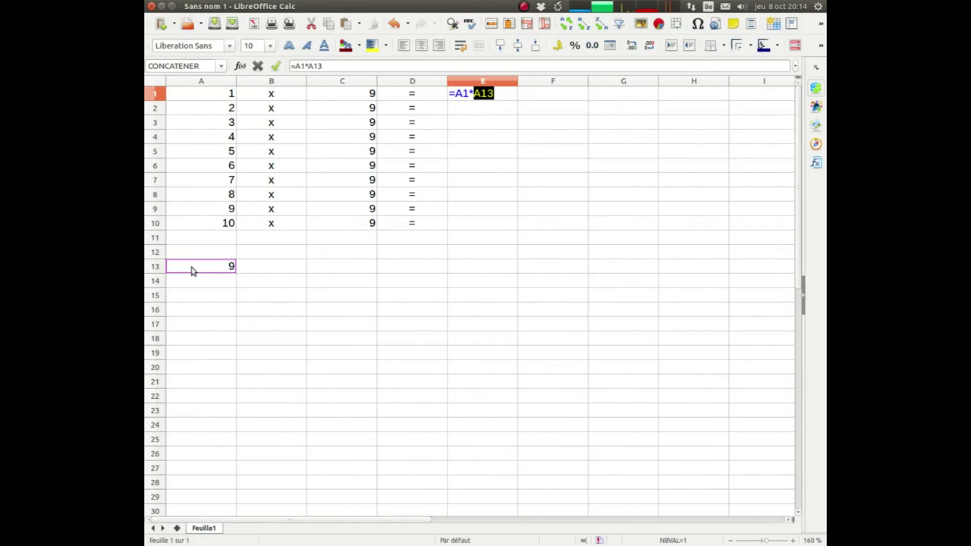
key(Return)
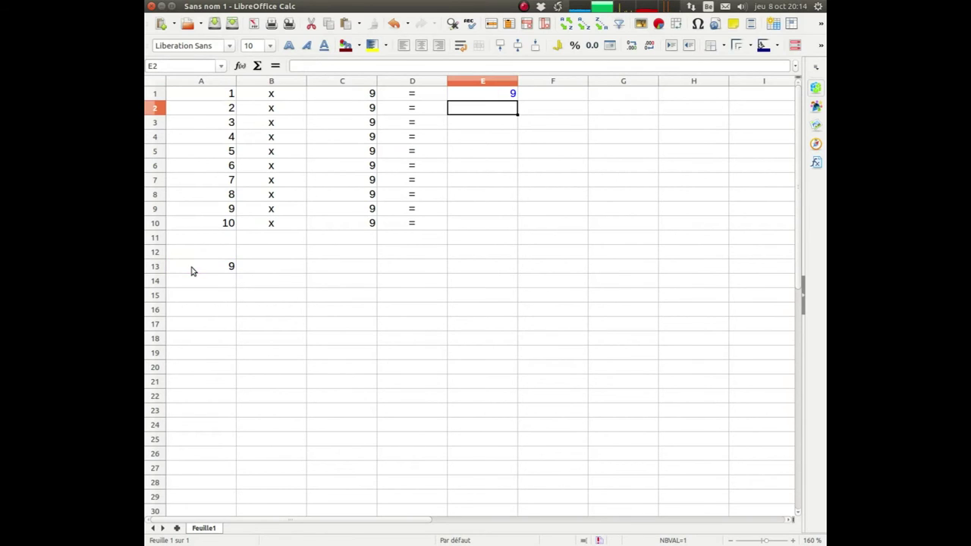
Make only the row of the A13 reference absolute in E1's formula, so that it reads =A1*A$13
click(485, 96)
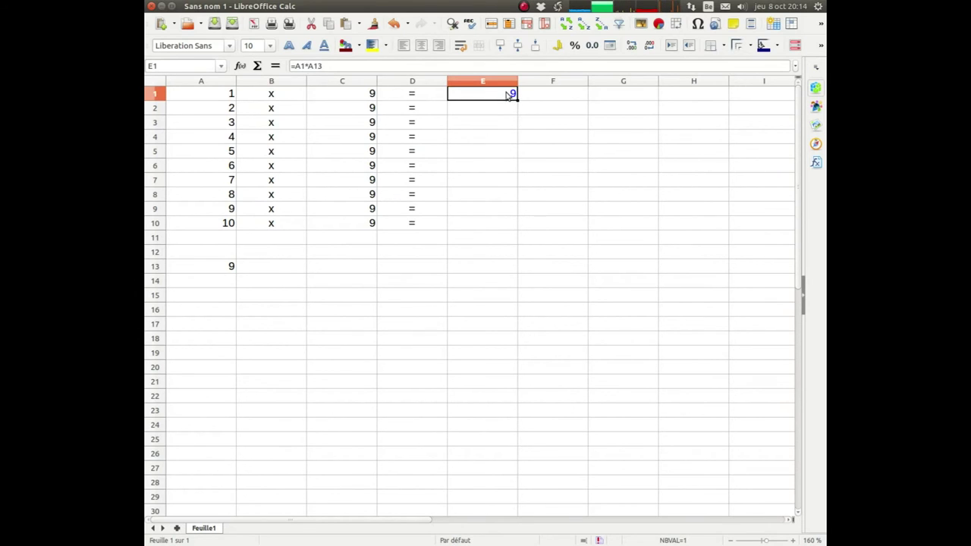
double_click(507, 94)
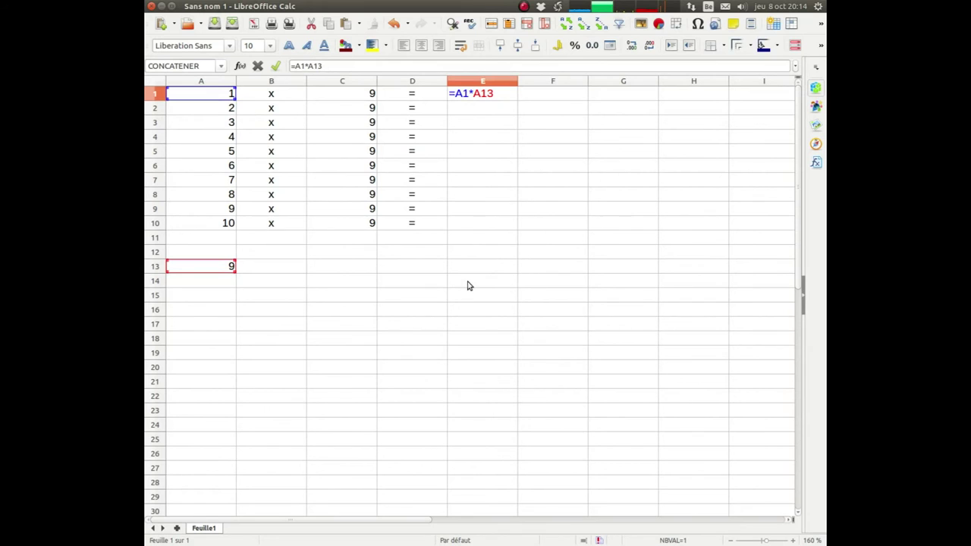
click(474, 92)
text($)
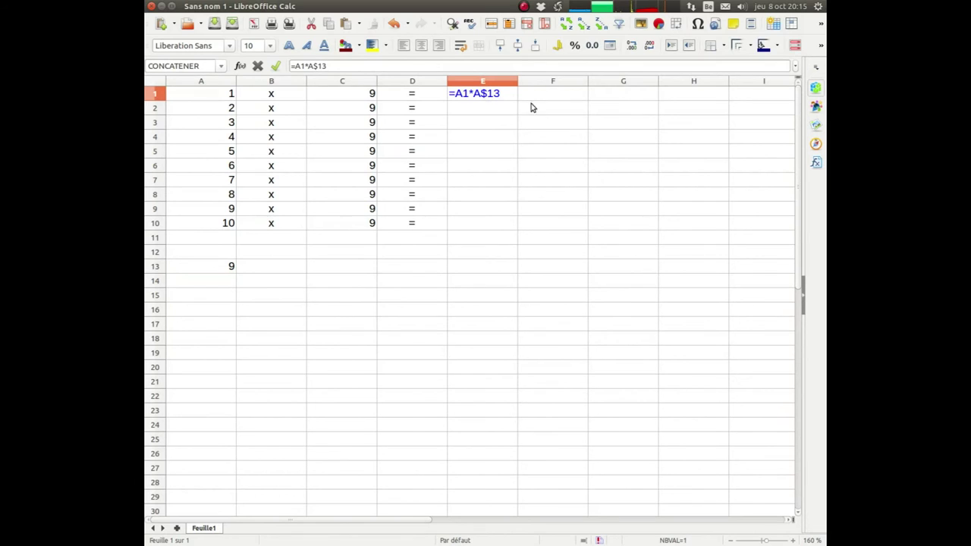
key(Return)
Fill E1's formula down to E10, and check the copied formulas in E2, E3 and E10
click(509, 97)
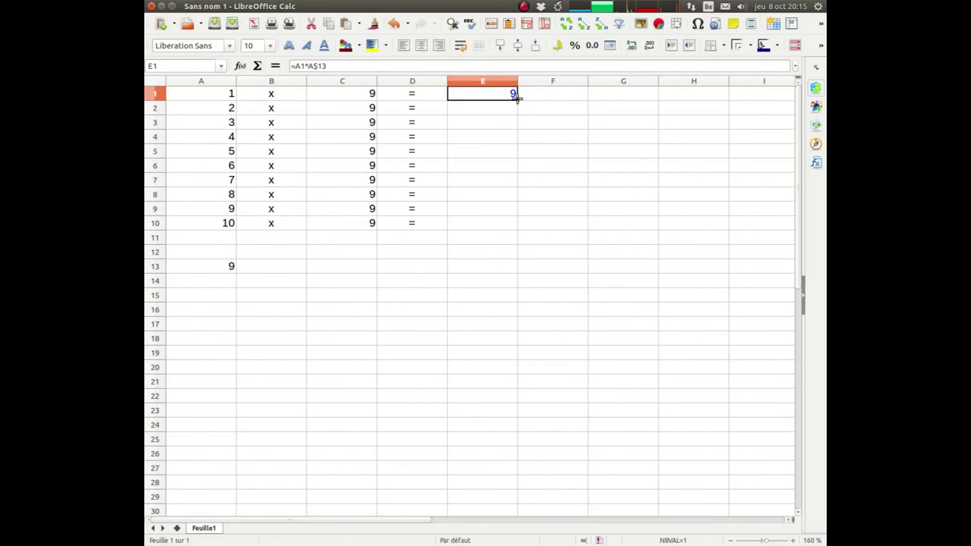
drag(517, 108, 513, 227)
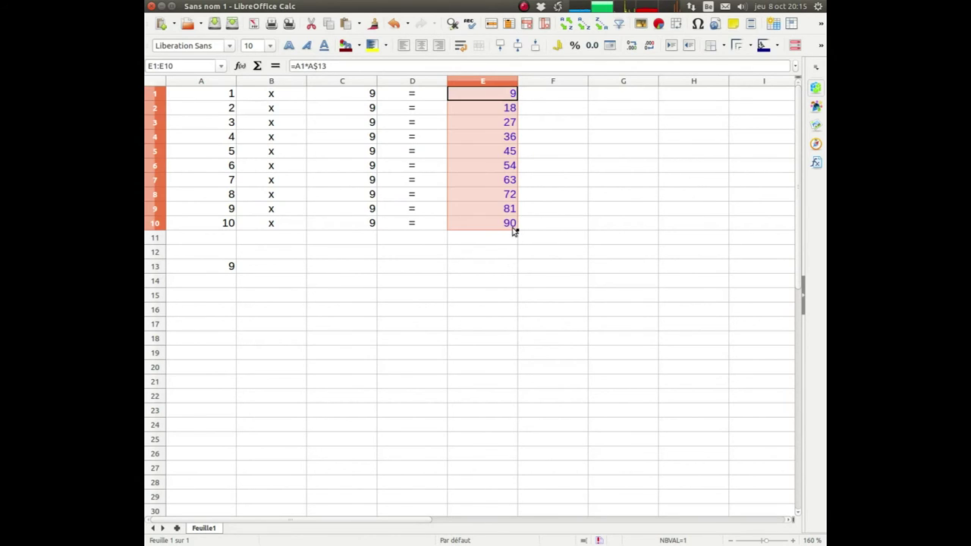
click(499, 112)
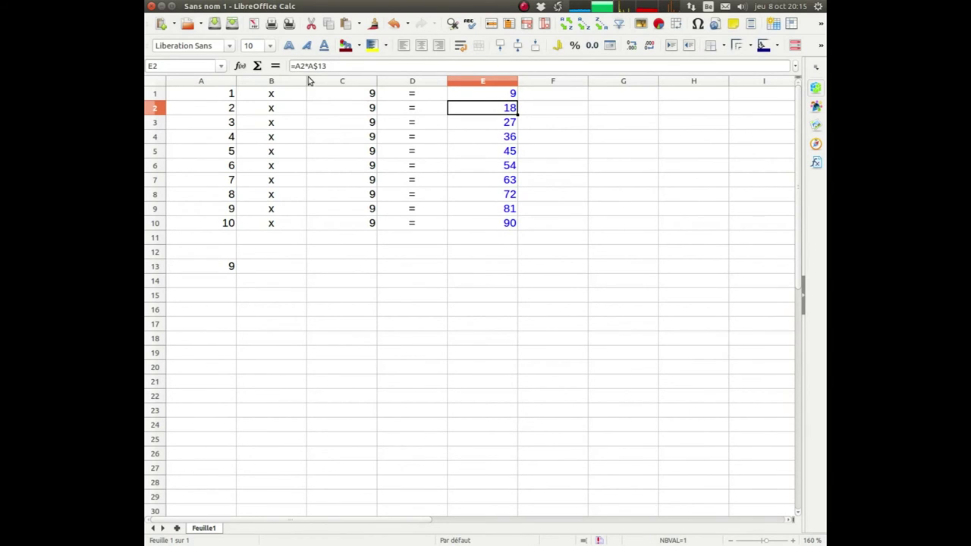
click(502, 125)
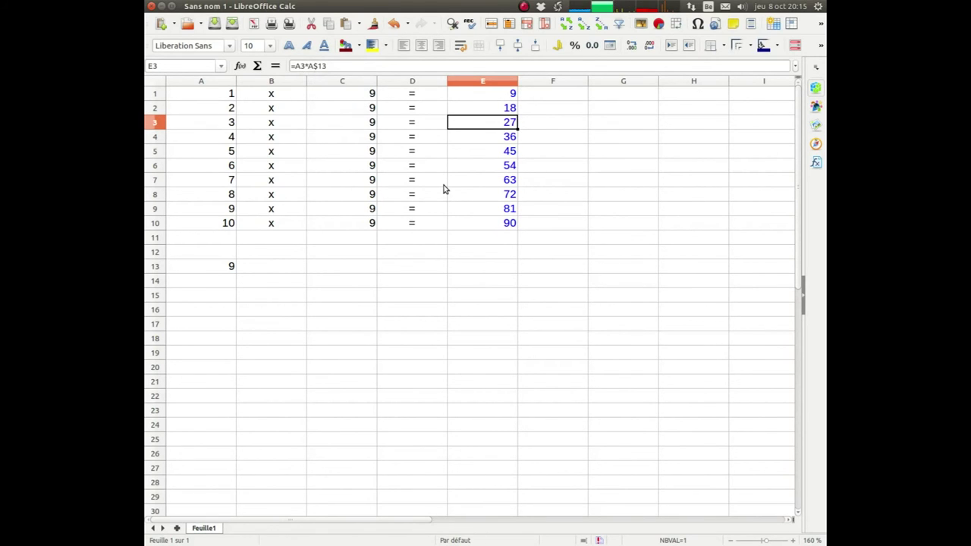
click(479, 226)
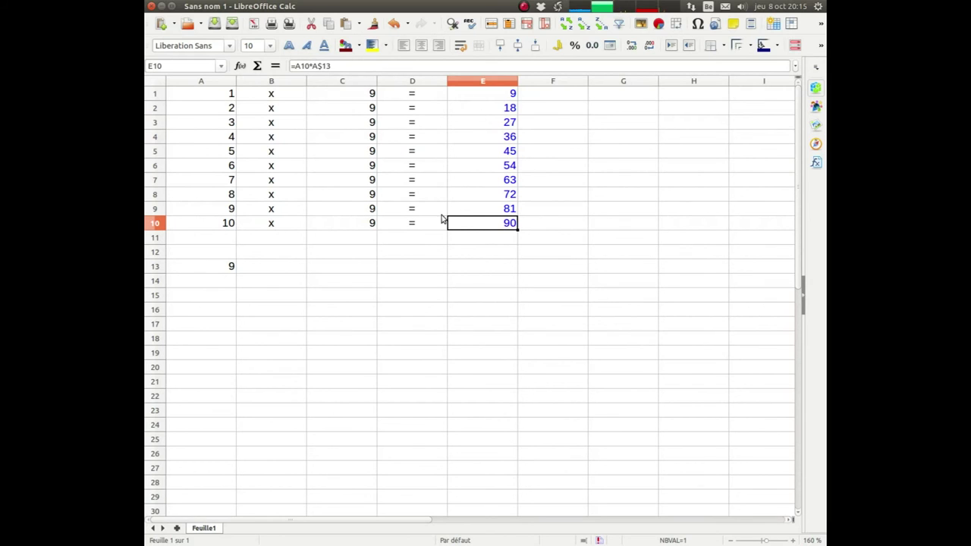
Remove the absolute column marker from C1's formula so that it reads =A$13, and fill it down to C10
click(363, 94)
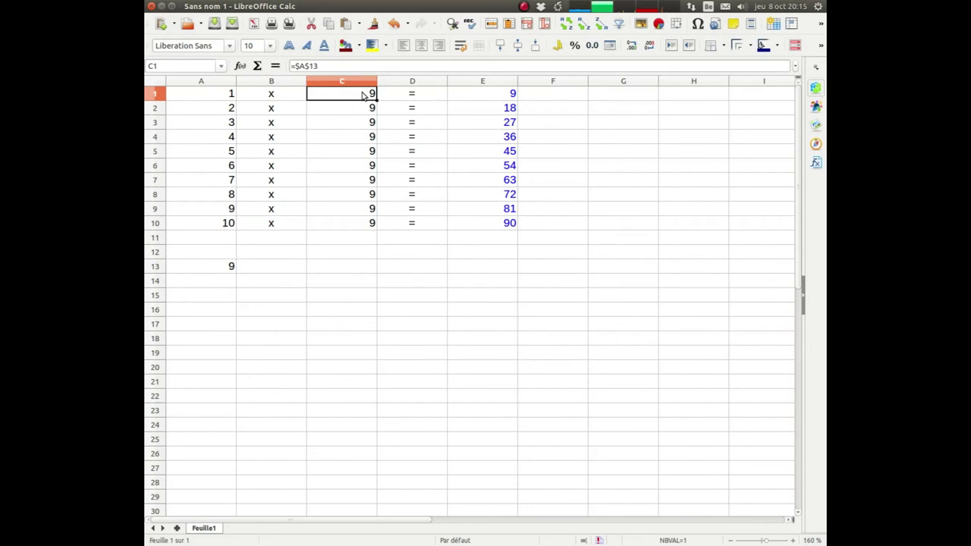
click(301, 67)
key(BackSpace)
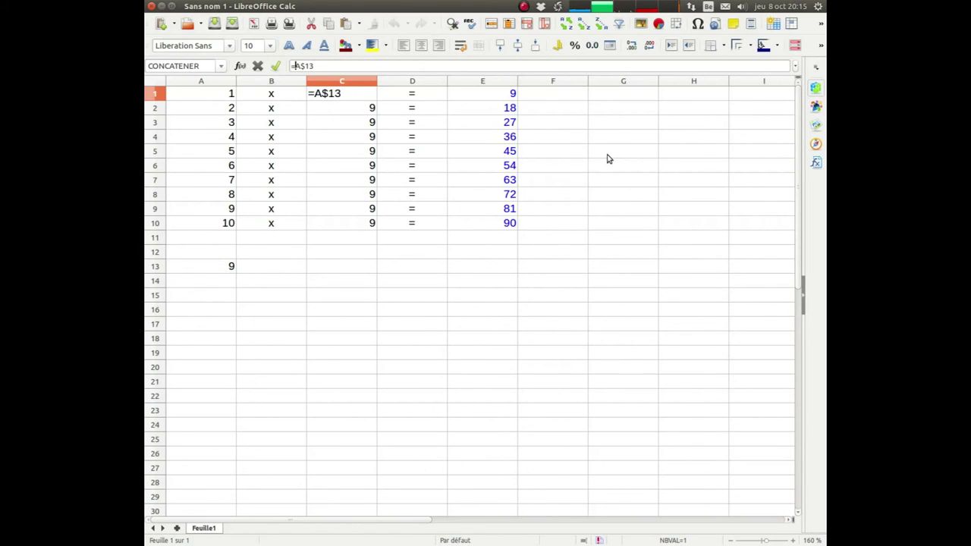
key(Return)
click(373, 98)
drag(374, 103, 376, 225)
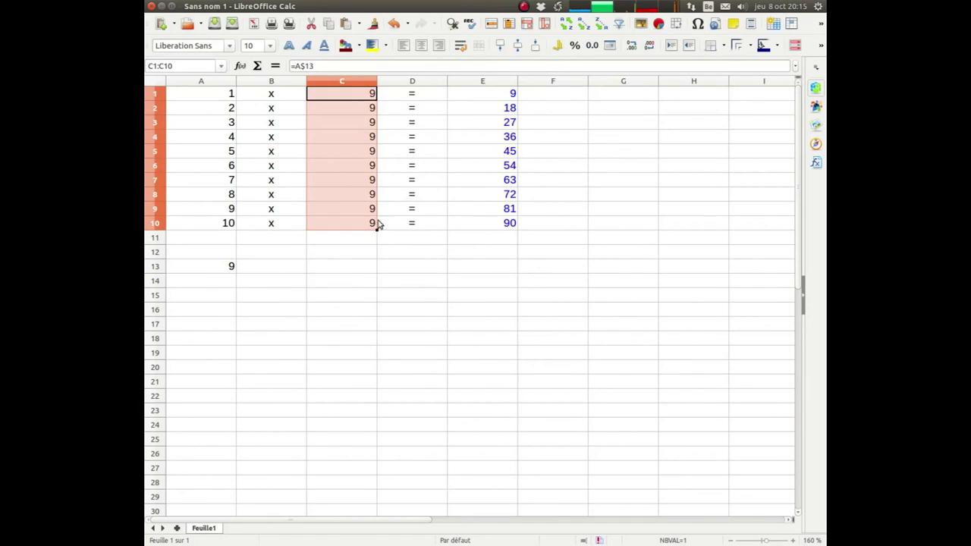
Make C1's reference fully relative again, so that its formula reads =A13
click(367, 94)
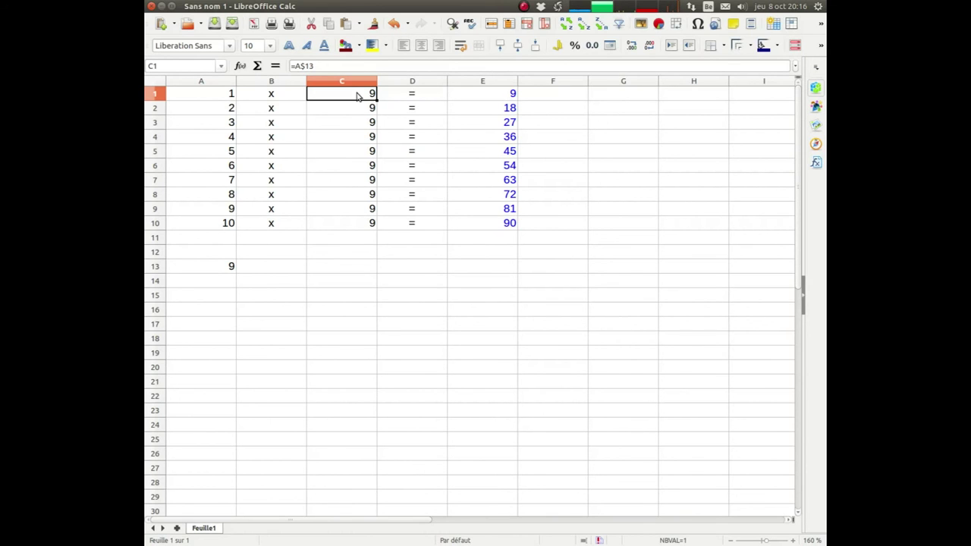
click(330, 72)
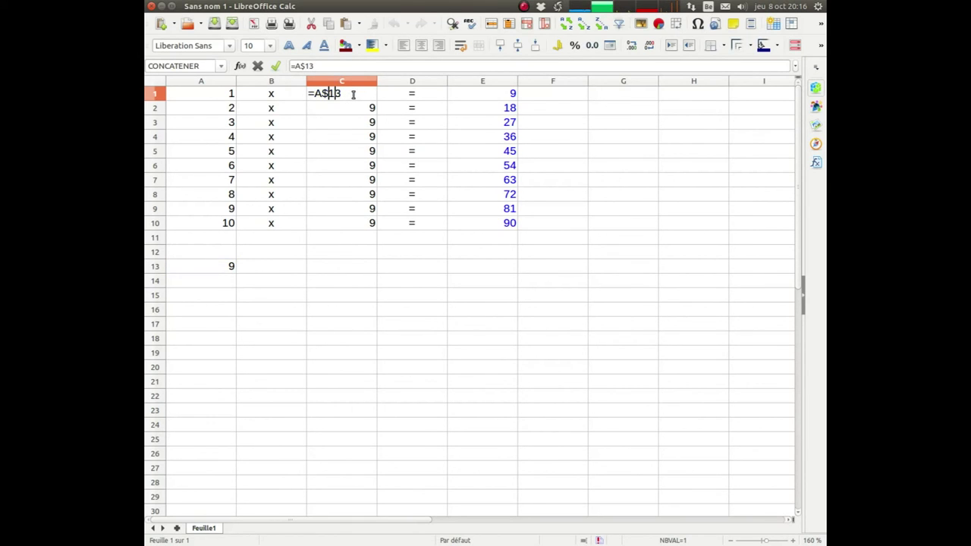
key(Return)
click(353, 94)
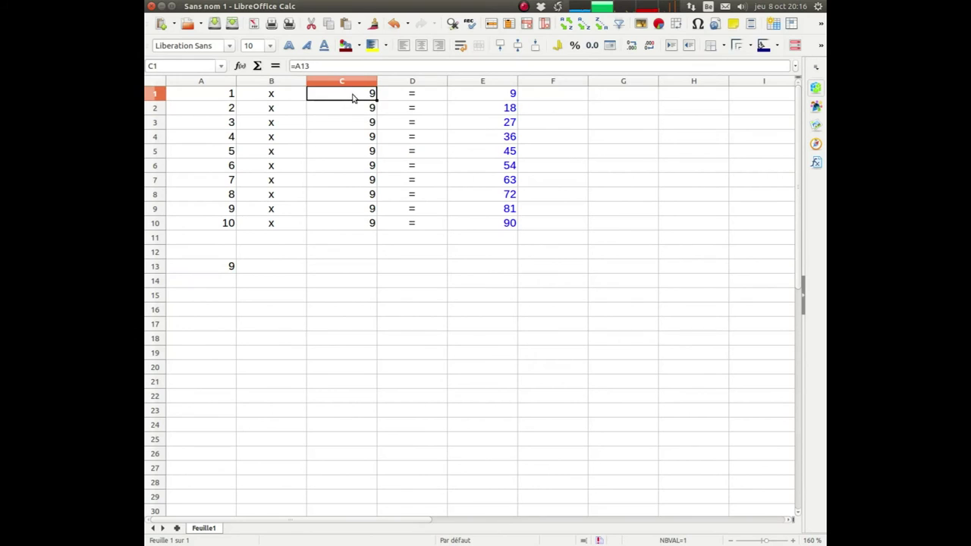
Cycle the A13 reference in C1's formula through its absolute, mixed and relative forms, and enter it as =A$13
text(=A13)
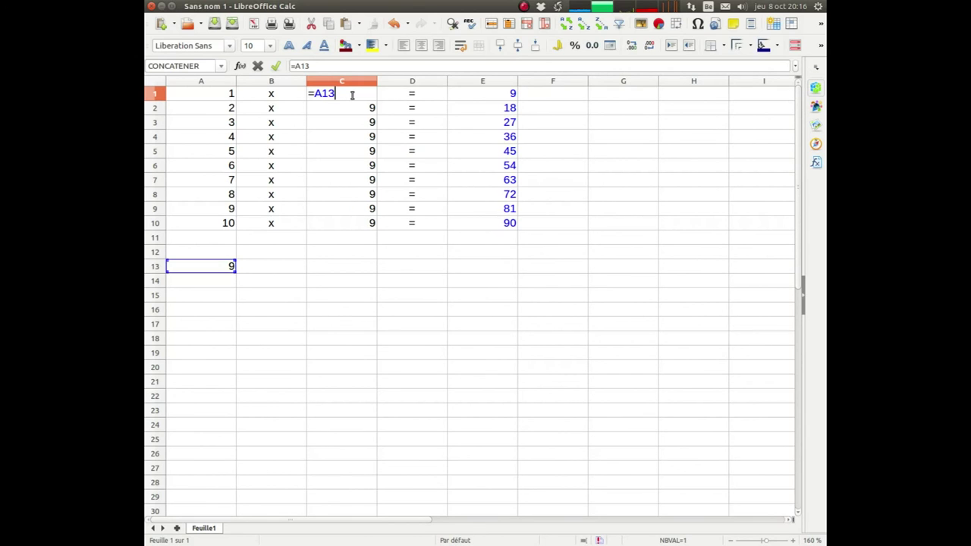
key(F4)
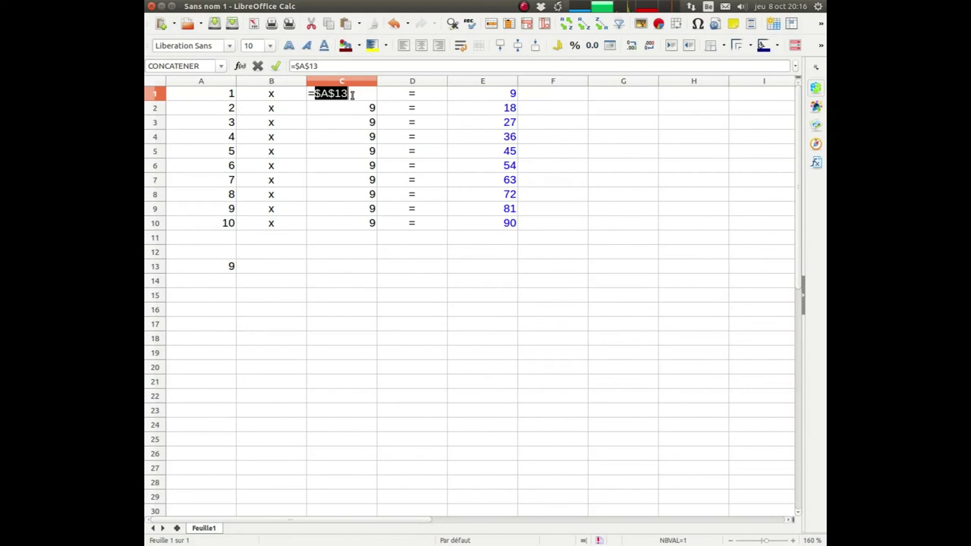
key(shift+F4)
key(shift+F4)
key(shift+F4)
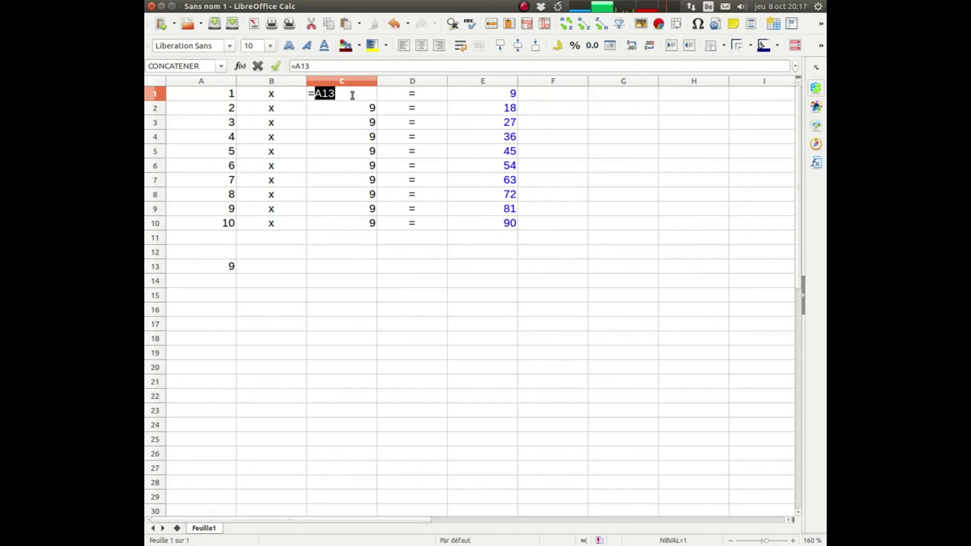
key(shift+F4)
key(shift+F4)
key(Return)
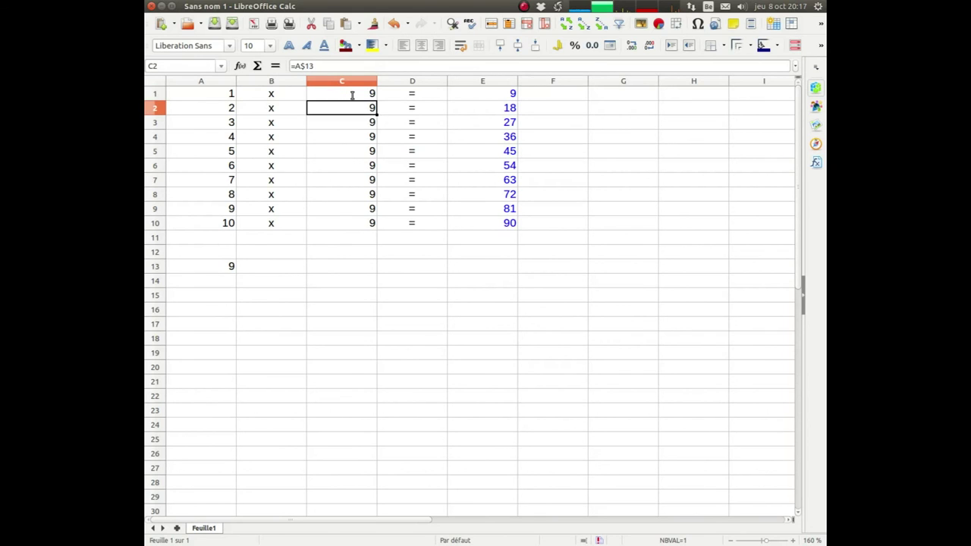
click(352, 95)
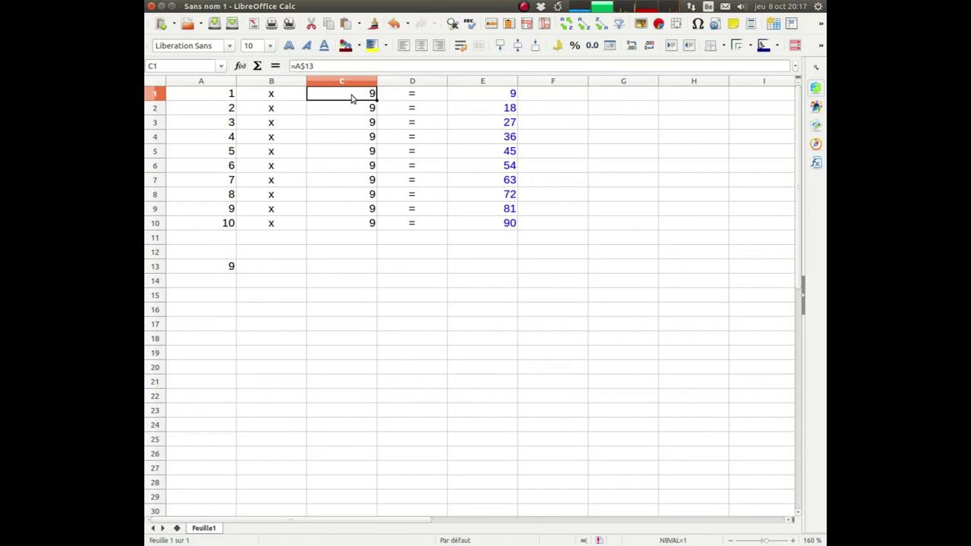